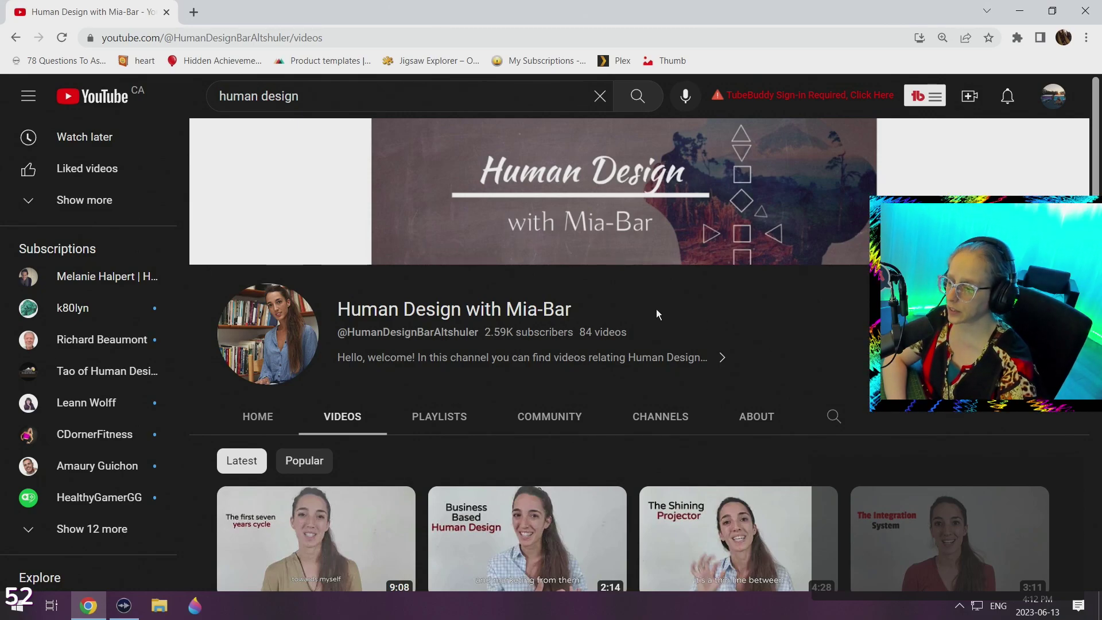
# Step: Highlight the 'Human Design with Mia-Bar' channel name in the channel header
pyautogui.moveTo(335, 310); pyautogui.dragTo(604, 308)
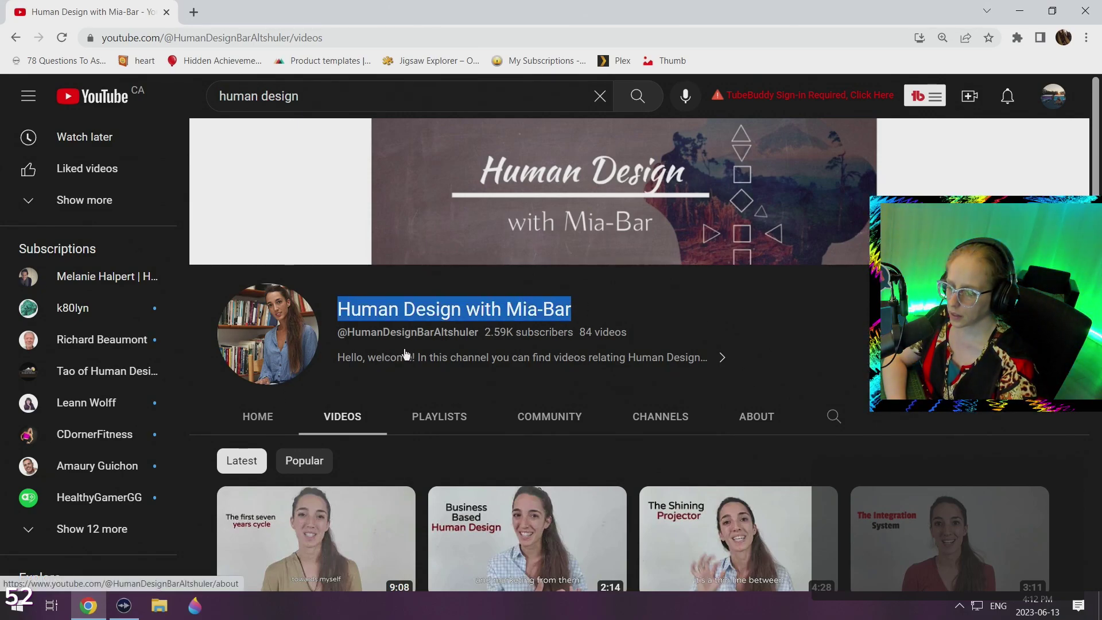
pyautogui.scroll(-2, 552, 345)
pyautogui.scroll(2, 552, 344)
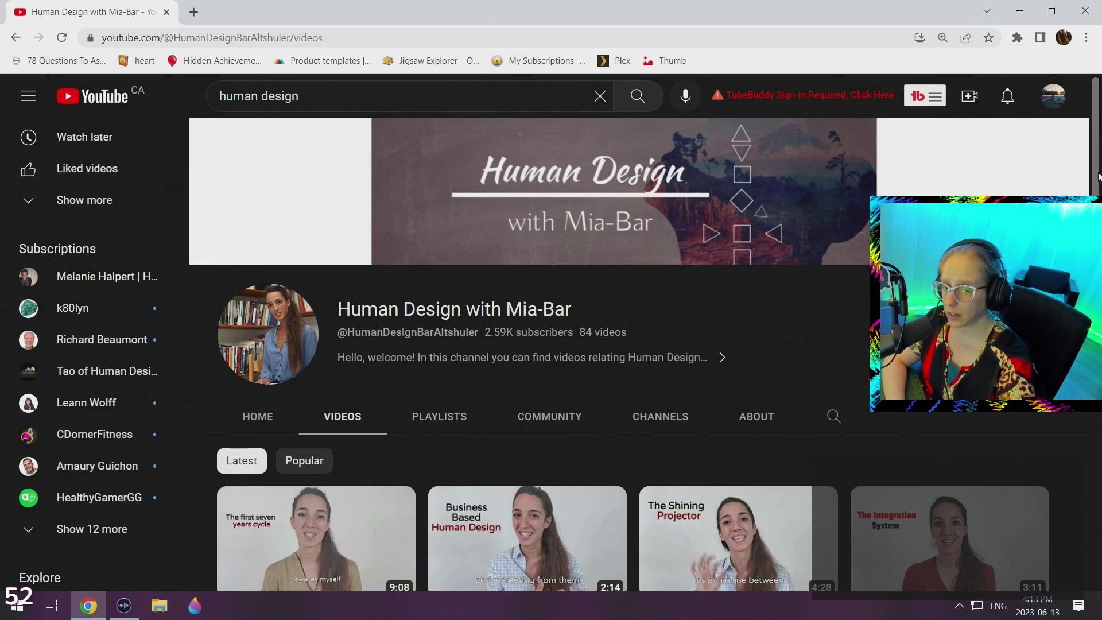
pyautogui.moveTo(1099, 176); pyautogui.dragTo(1099, 534)
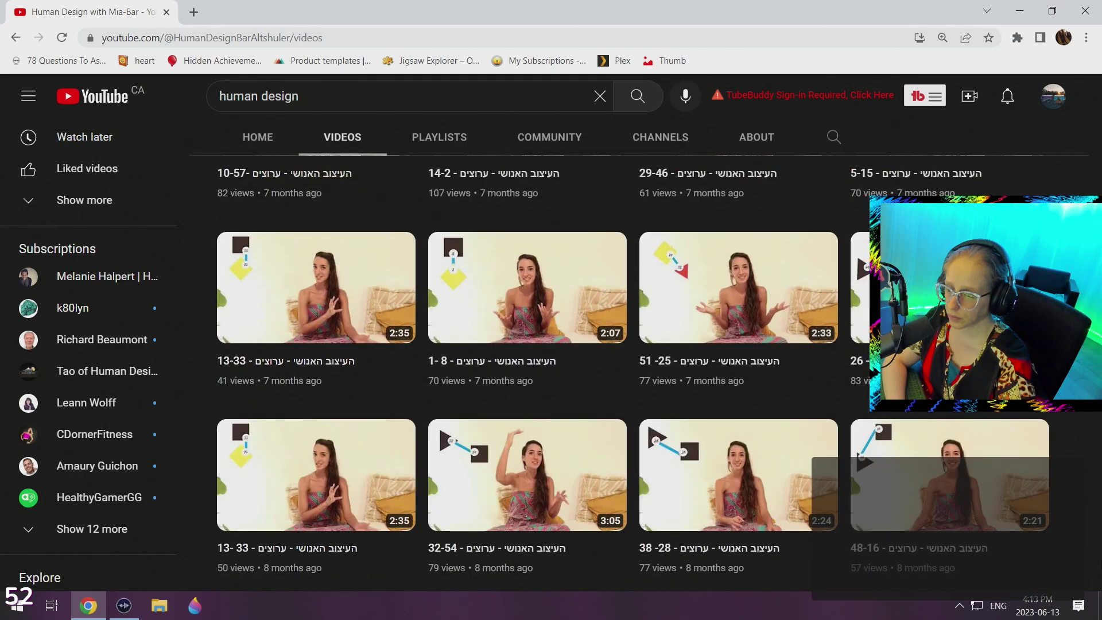
pyautogui.scroll(2, 634, 372)
pyautogui.scroll(2, 634, 372)
pyautogui.scroll(5, 634, 372)
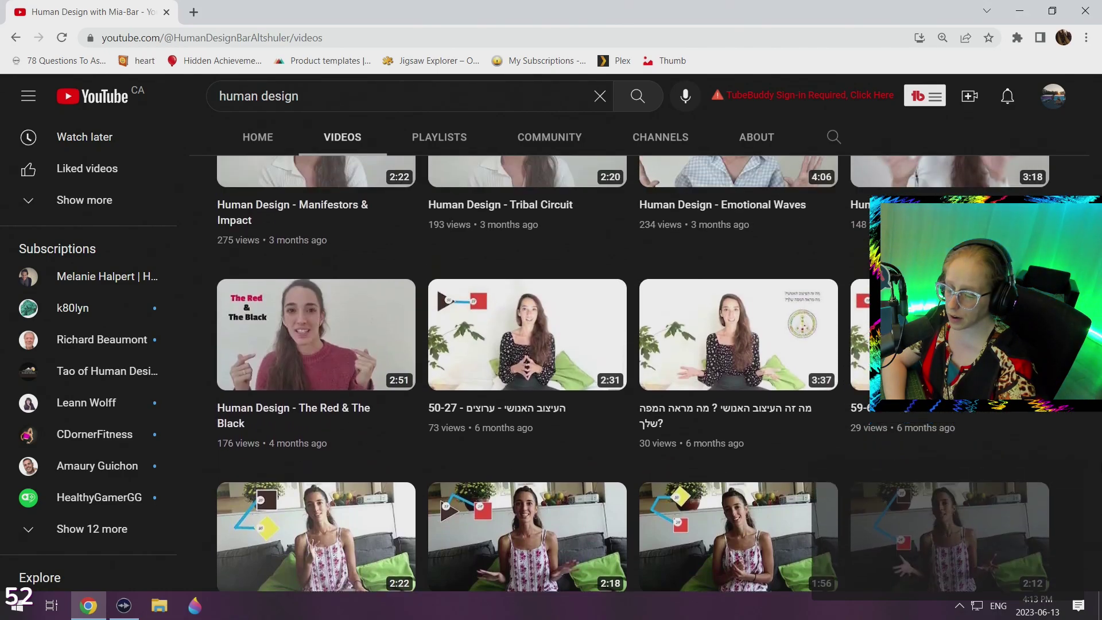
pyautogui.scroll(2, 634, 371)
pyautogui.scroll(1, 635, 372)
pyautogui.scroll(1, 634, 371)
pyautogui.scroll(2, 634, 371)
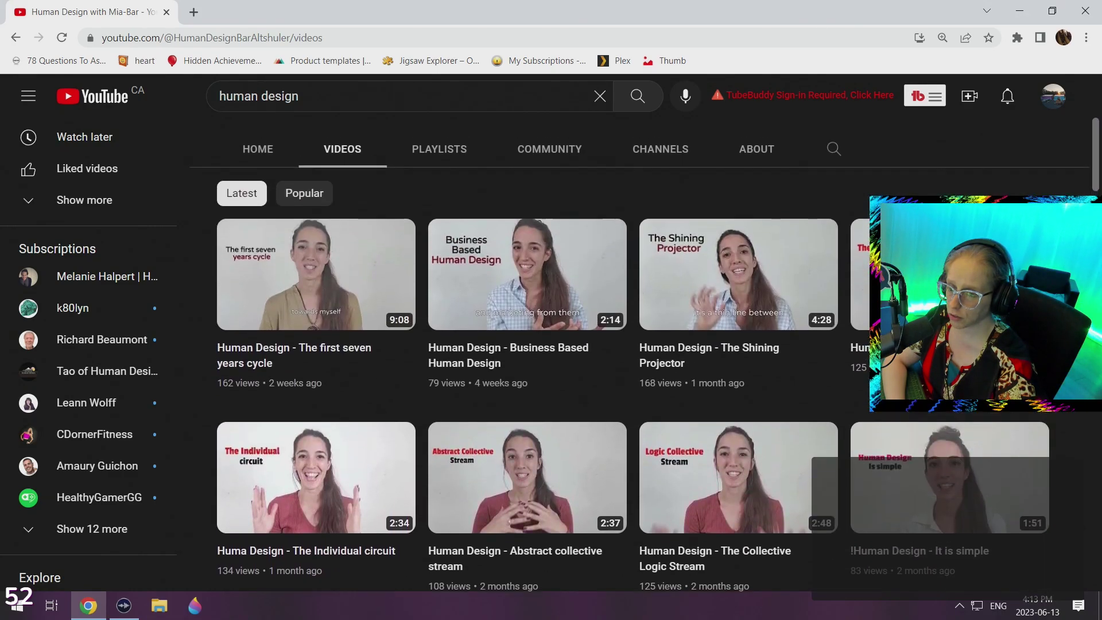
pyautogui.scroll(1, 437, 400)
pyautogui.scroll(-3, 436, 400)
pyautogui.scroll(-2, 437, 400)
pyautogui.scroll(-1, 436, 401)
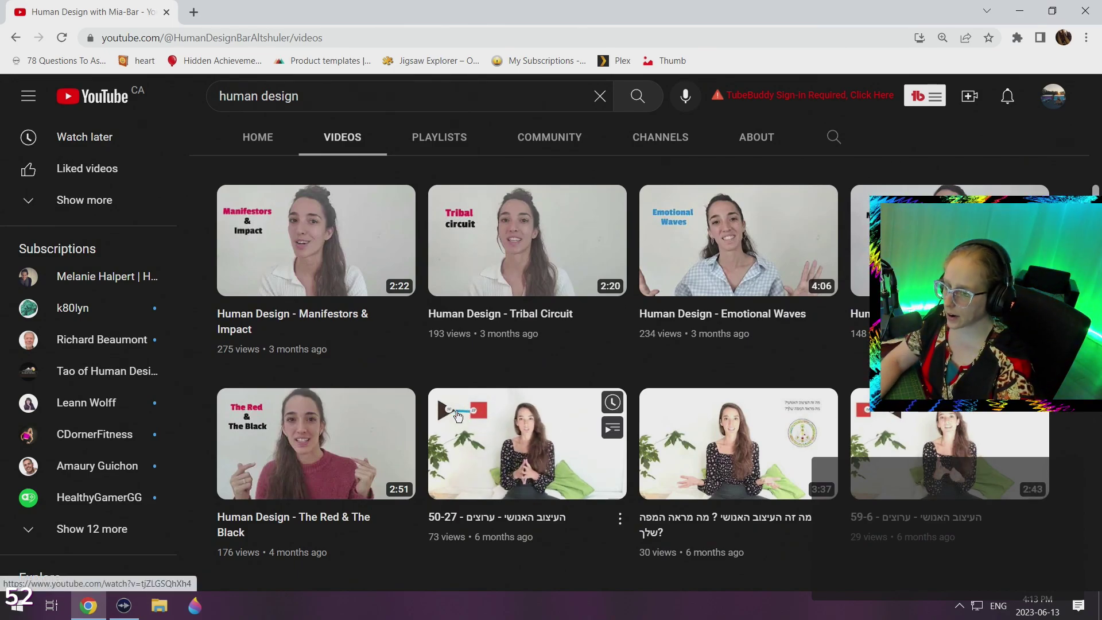
pyautogui.moveTo(950, 444)
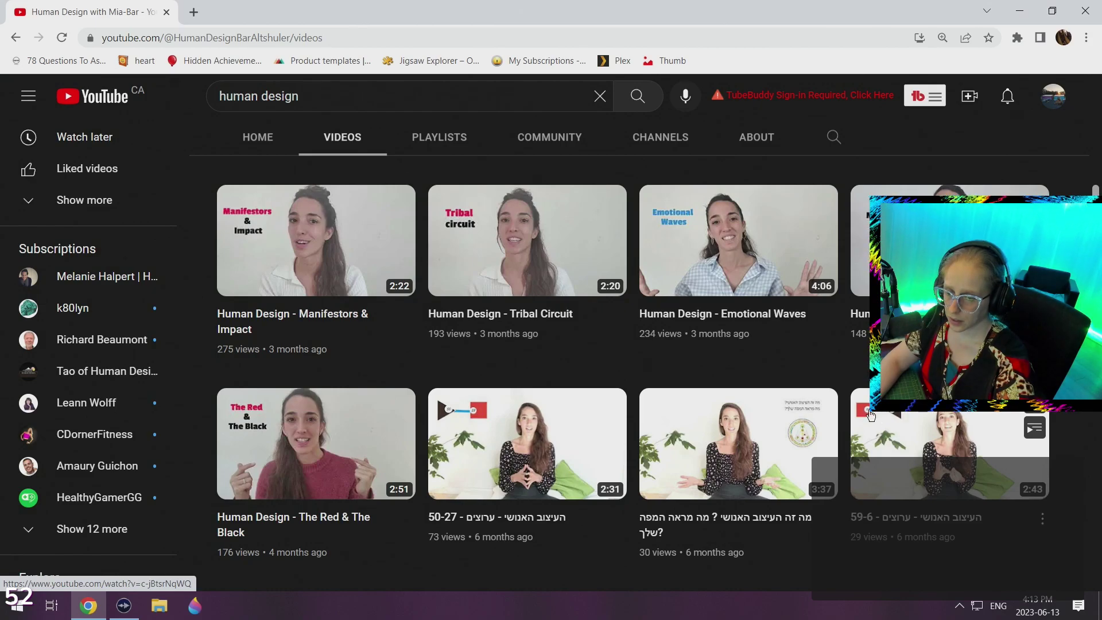
pyautogui.scroll(-3, 482, 422)
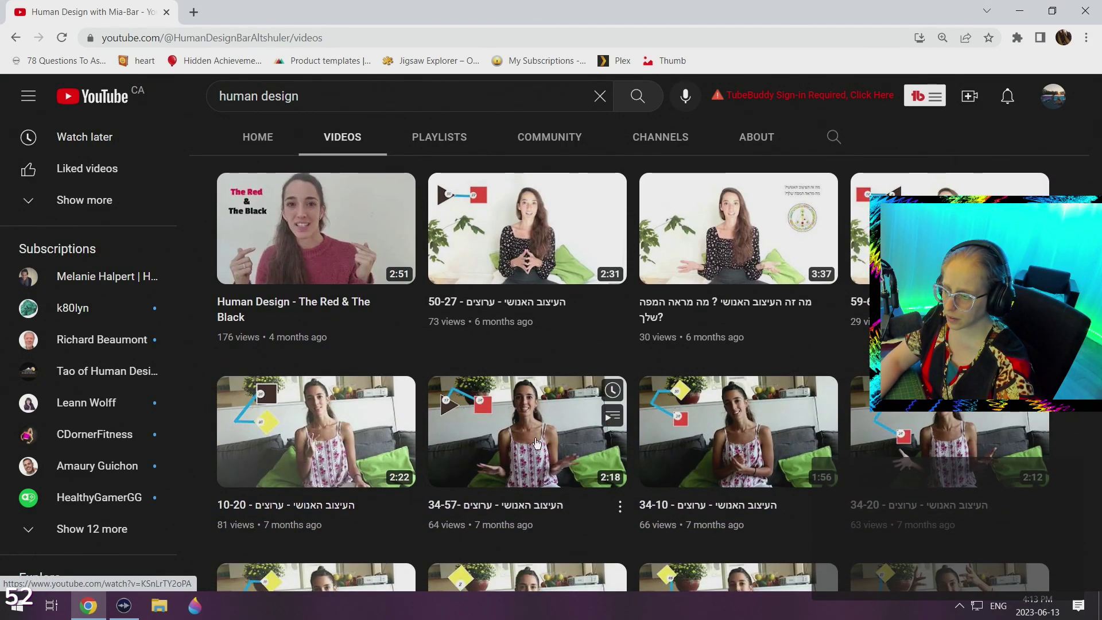
pyautogui.scroll(-1, 431, 372)
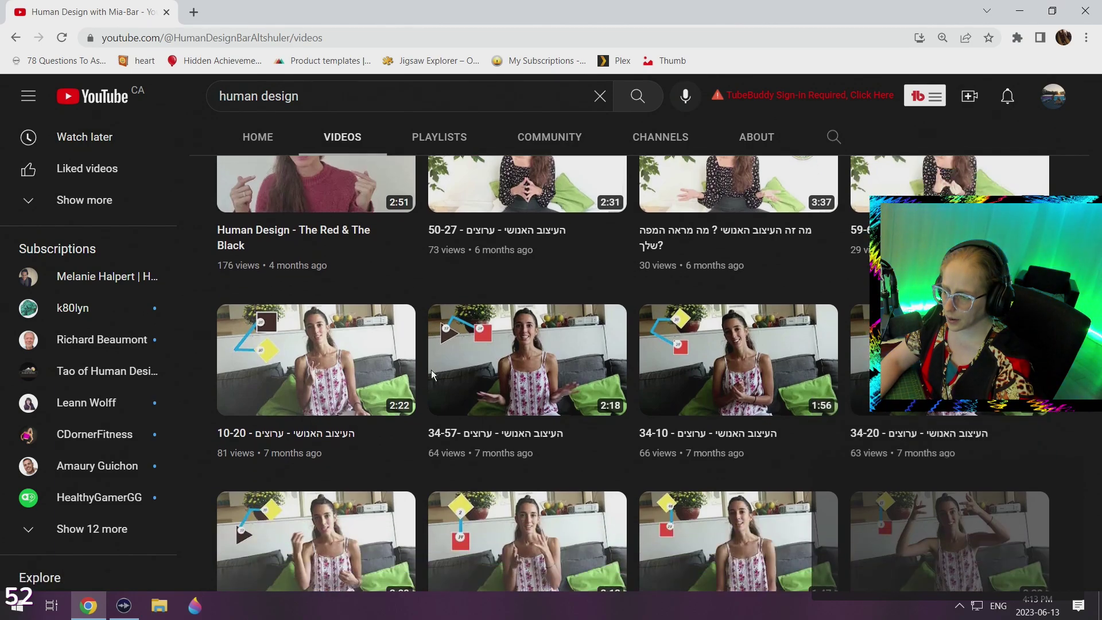
pyautogui.scroll(-1, 432, 371)
pyautogui.scroll(-1, 430, 372)
pyautogui.scroll(-3, 430, 374)
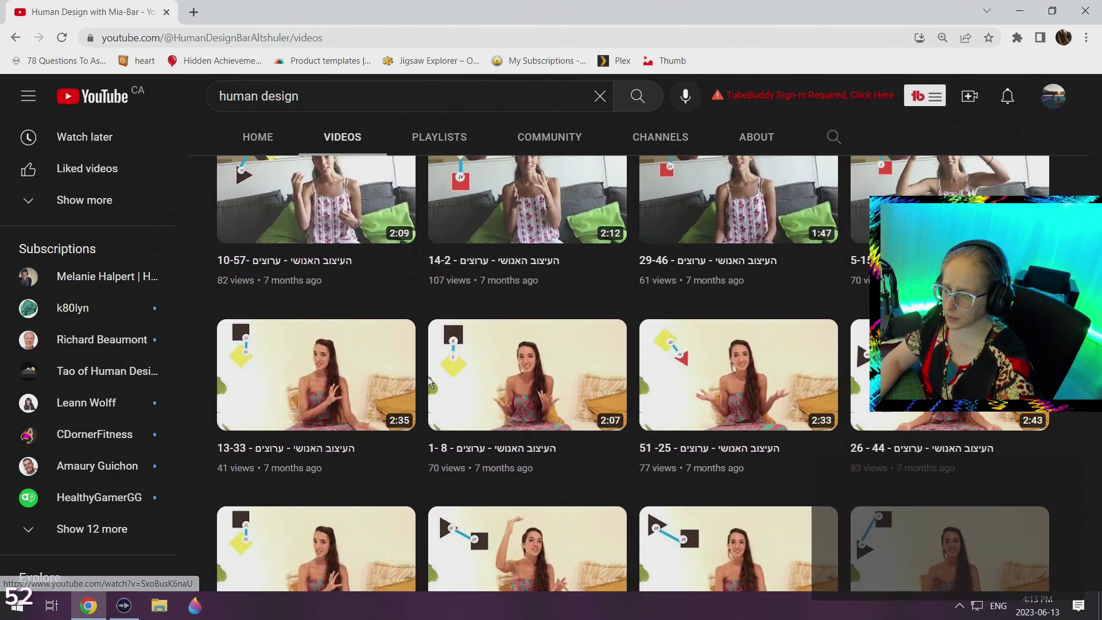
pyautogui.scroll(-3, 428, 376)
pyautogui.scroll(-3, 428, 377)
pyautogui.scroll(-3, 428, 376)
pyautogui.scroll(-2, 428, 376)
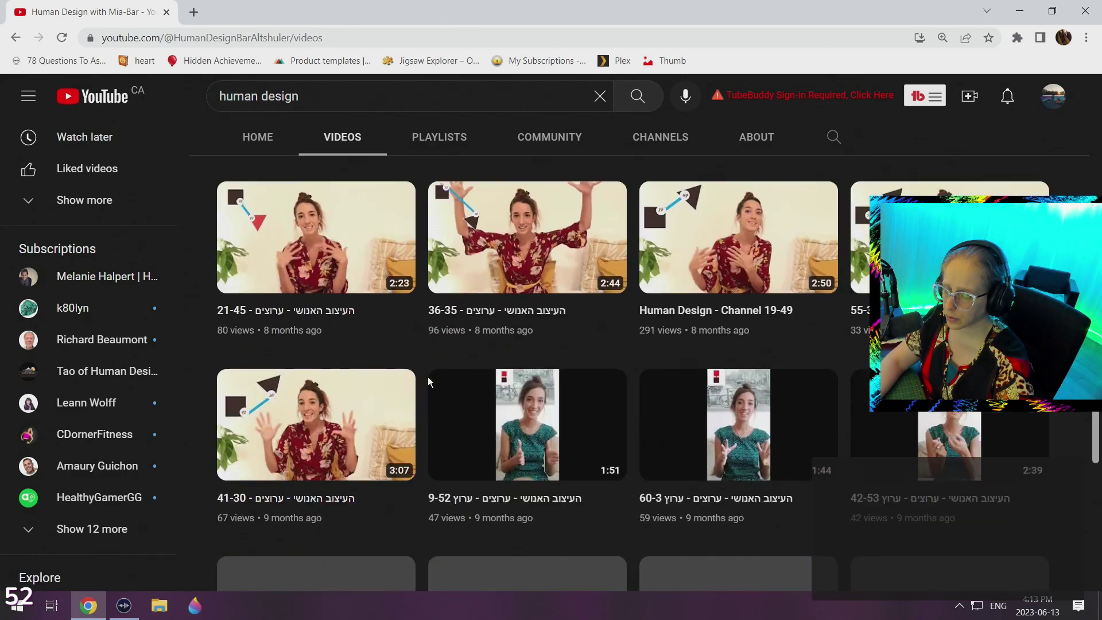
pyautogui.scroll(-1, 428, 377)
pyautogui.scroll(-4, 428, 376)
pyautogui.scroll(-4, 427, 379)
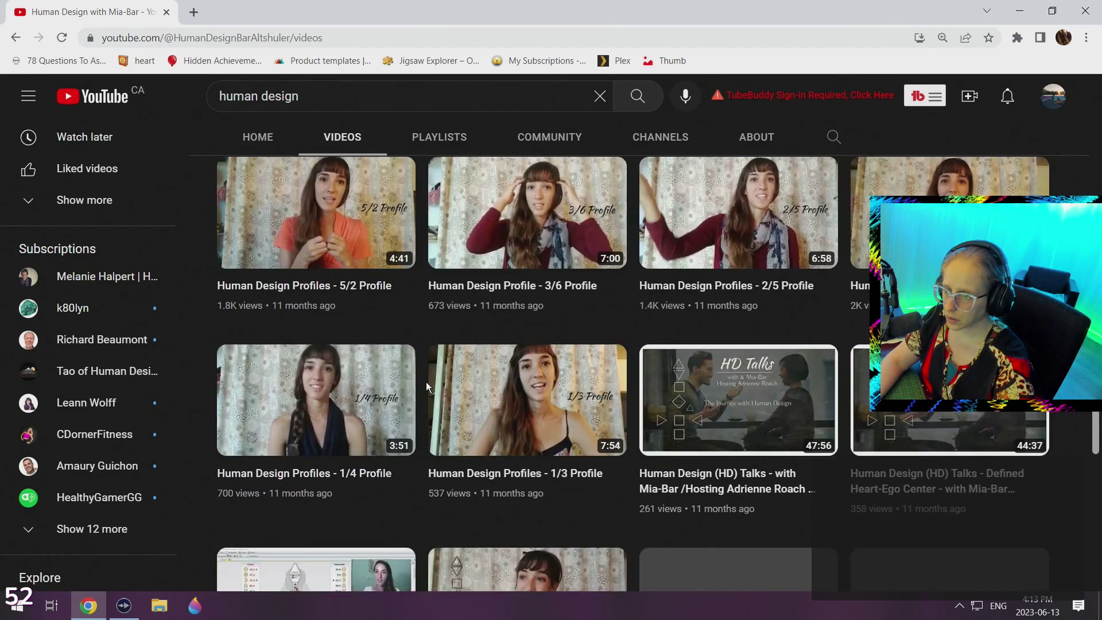
pyautogui.scroll(4, 422, 355)
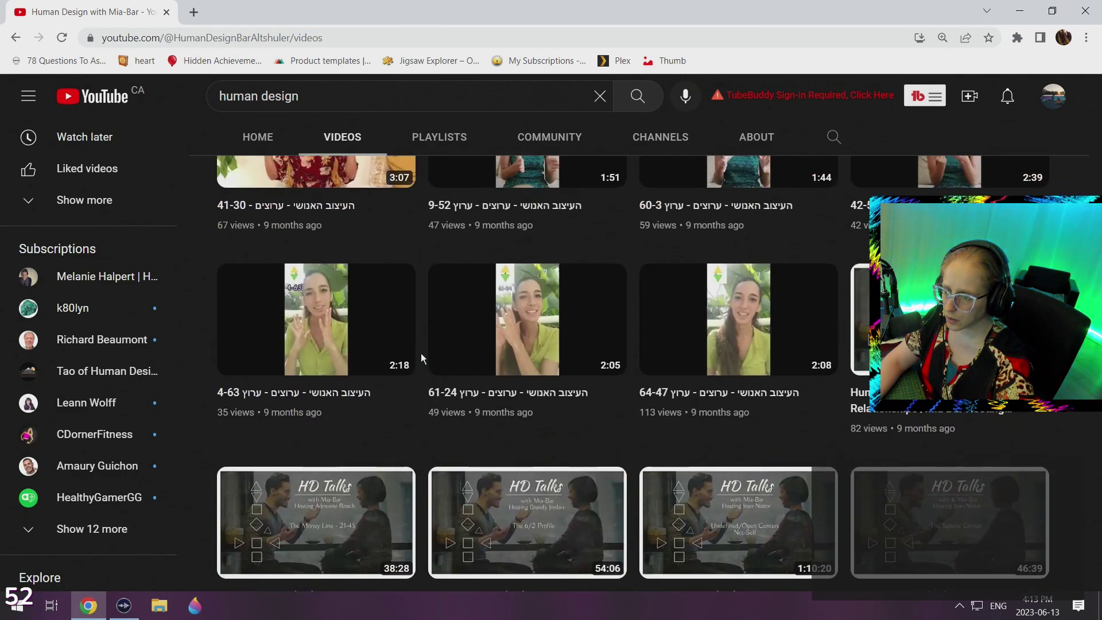
pyautogui.scroll(2, 422, 356)
pyautogui.scroll(4, 421, 356)
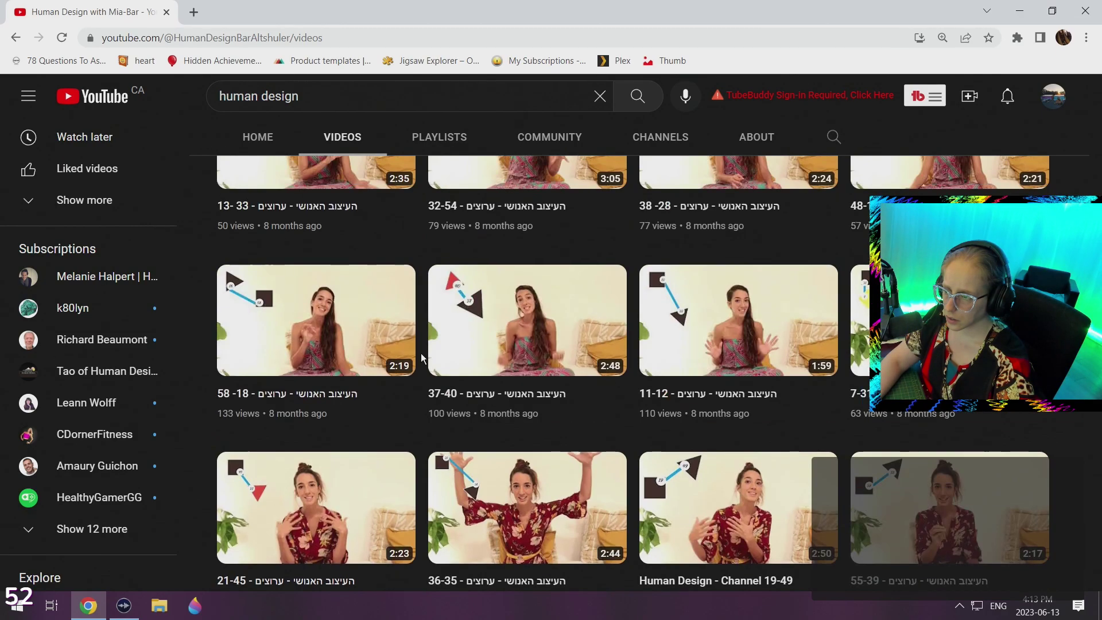
pyautogui.scroll(4, 422, 355)
pyautogui.scroll(3, 421, 356)
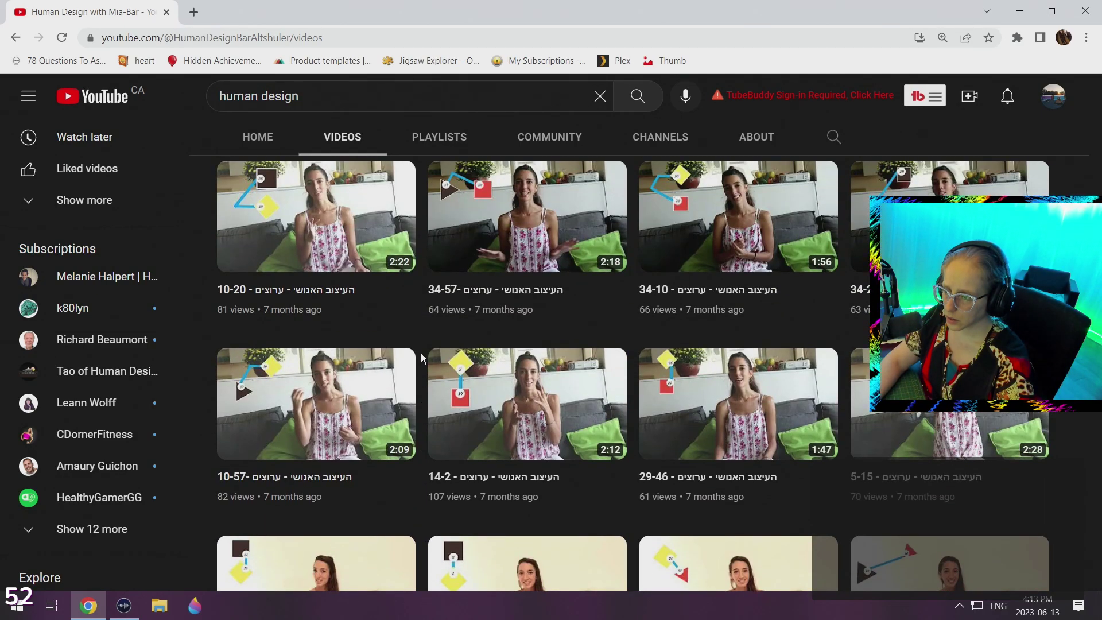
pyautogui.scroll(2, 422, 356)
pyautogui.scroll(3, 421, 358)
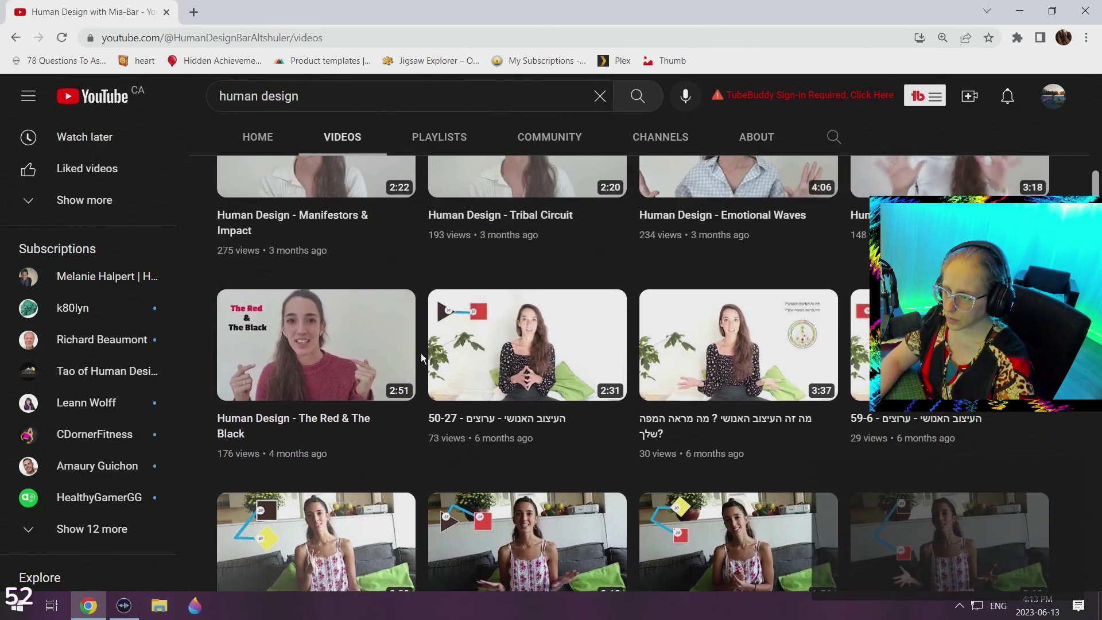
pyautogui.scroll(1, 420, 359)
pyautogui.scroll(2, 421, 359)
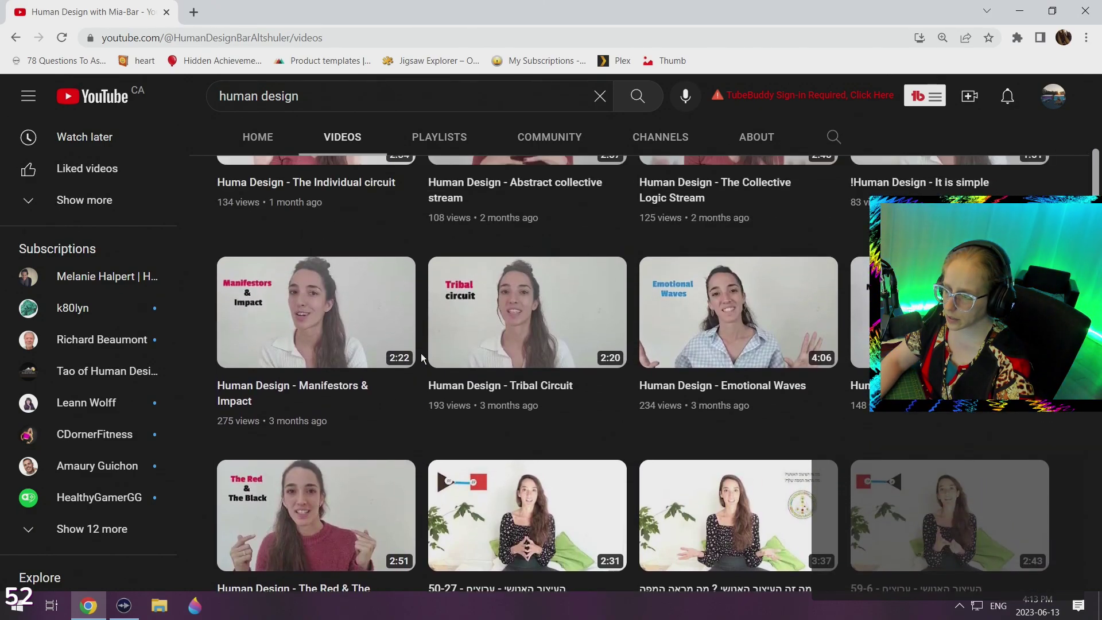
pyautogui.scroll(1, 421, 358)
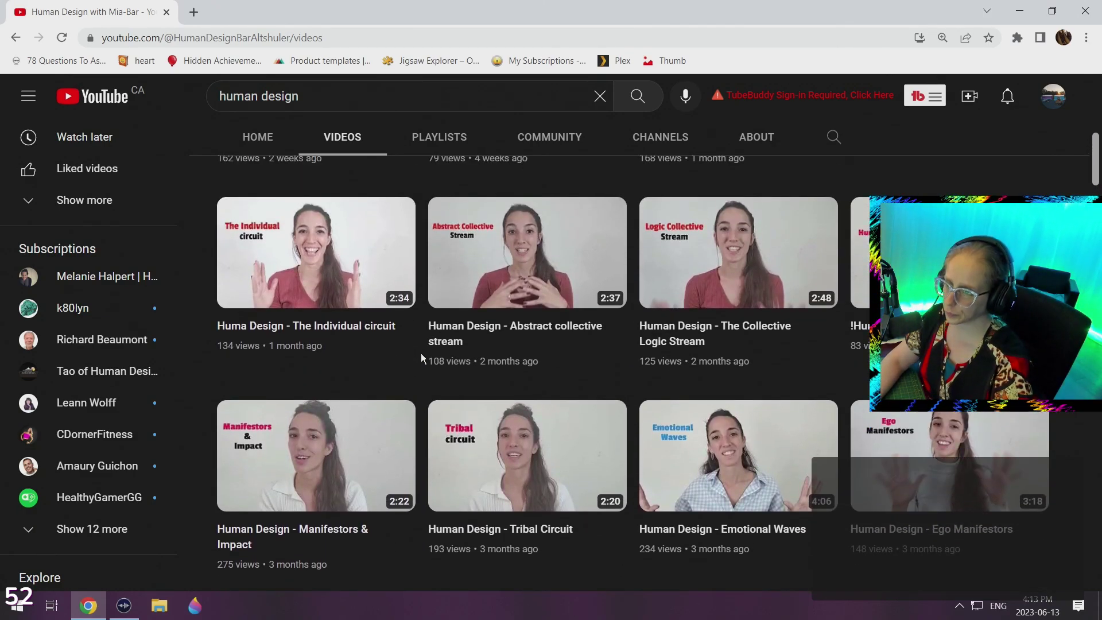
pyautogui.scroll(3, 422, 358)
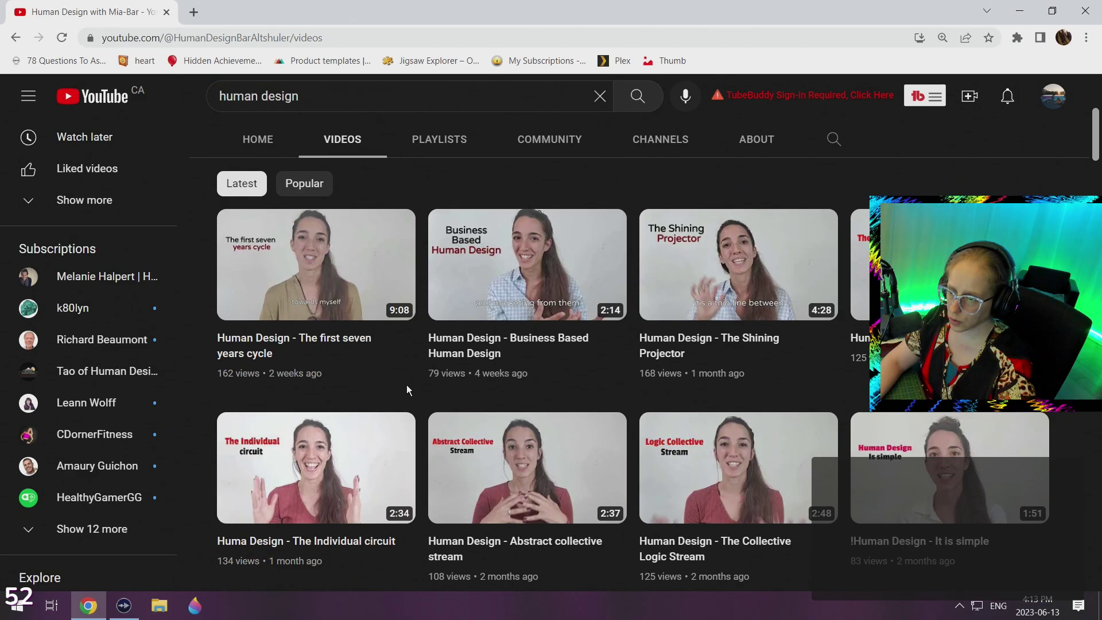
pyautogui.scroll(1, 406, 385)
pyautogui.scroll(-2, 407, 385)
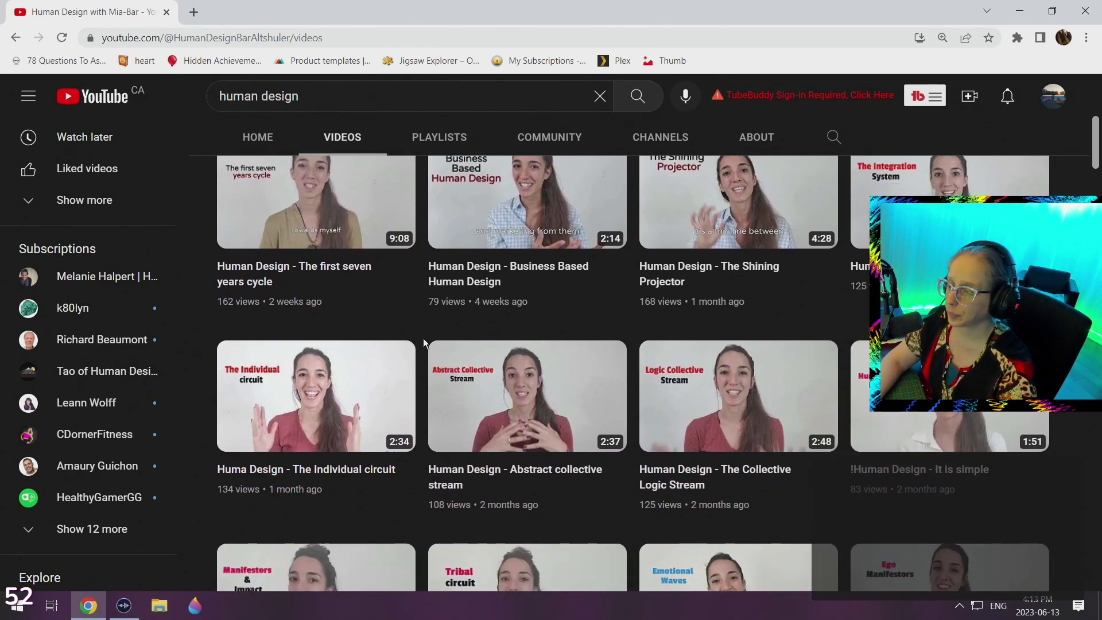
# Step: Open 'The Individual circuit' video, pausing it and briefly replaying it as it loads
pyautogui.click(335, 429)
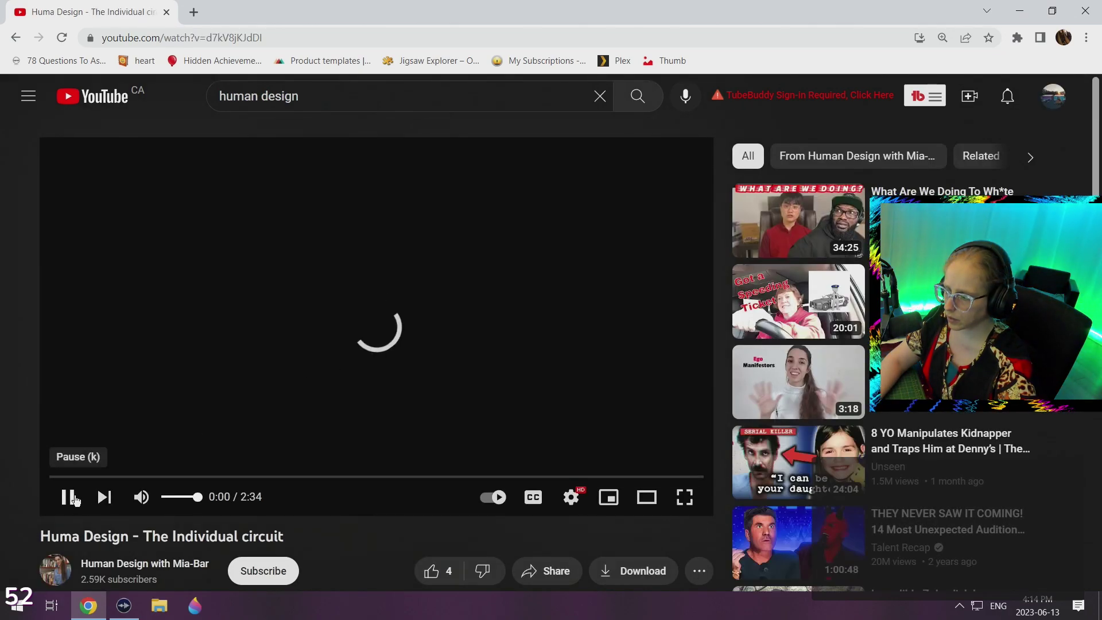
pyautogui.click(70, 498)
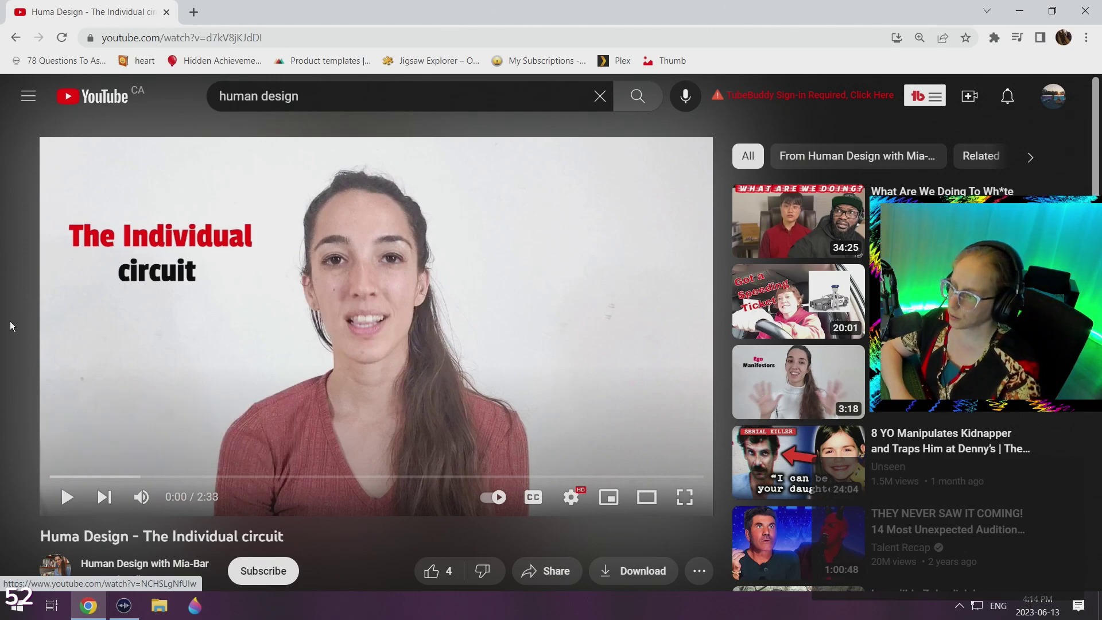
pyautogui.click(66, 505)
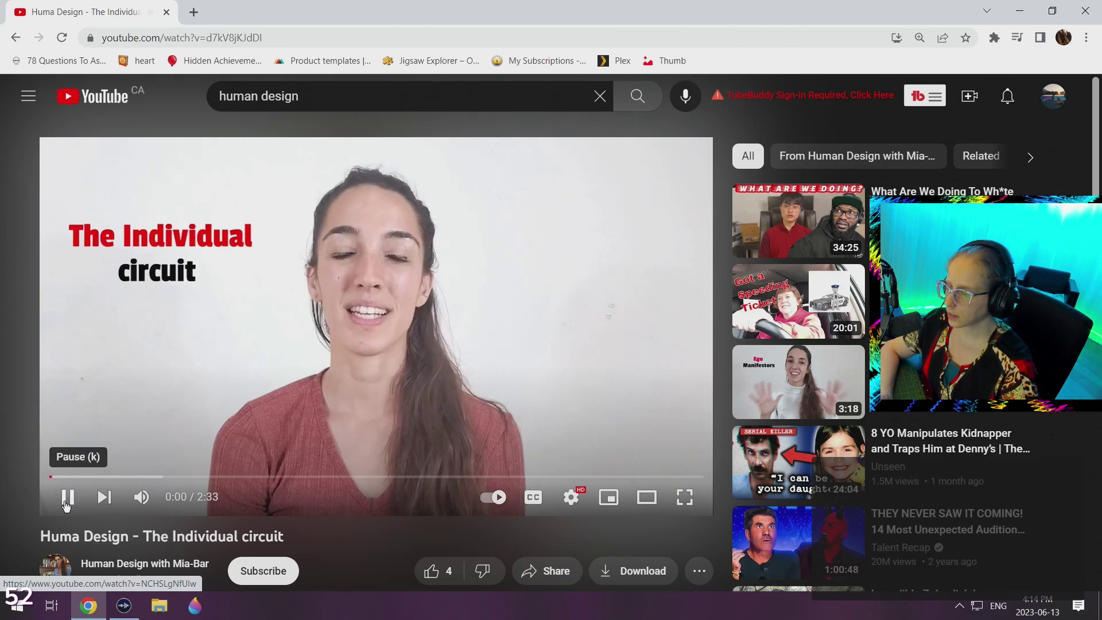
# Step: Reset playback speed to Normal and rewind the video to 0:00
pyautogui.click(581, 502)
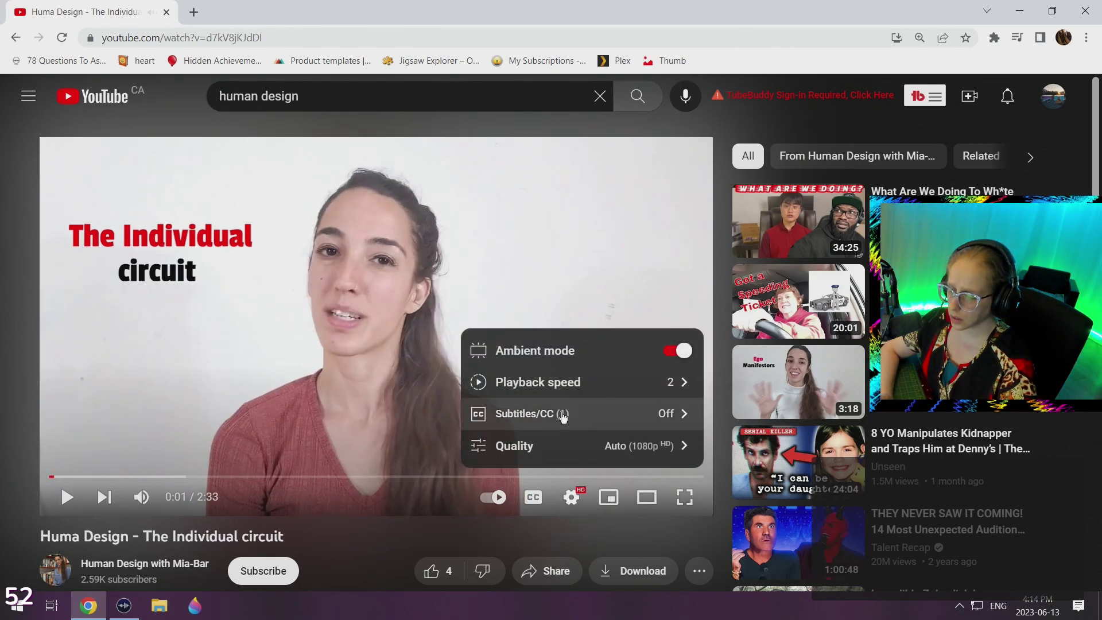
pyautogui.click(561, 383)
pyautogui.click(556, 320)
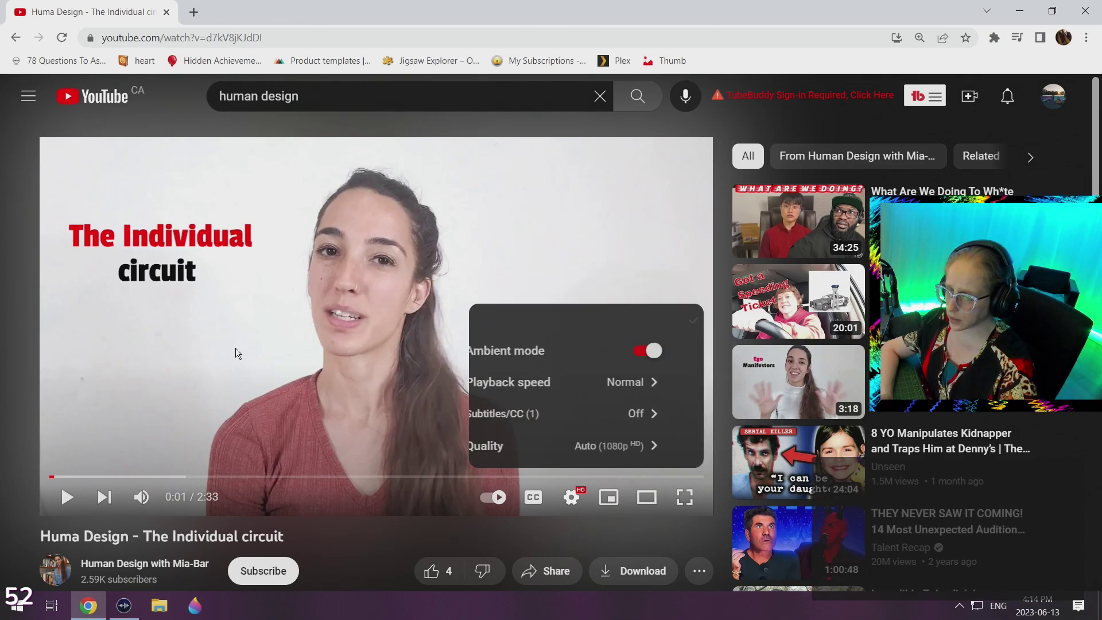
pyautogui.moveTo(39, 475); pyautogui.dragTo(35, 473)
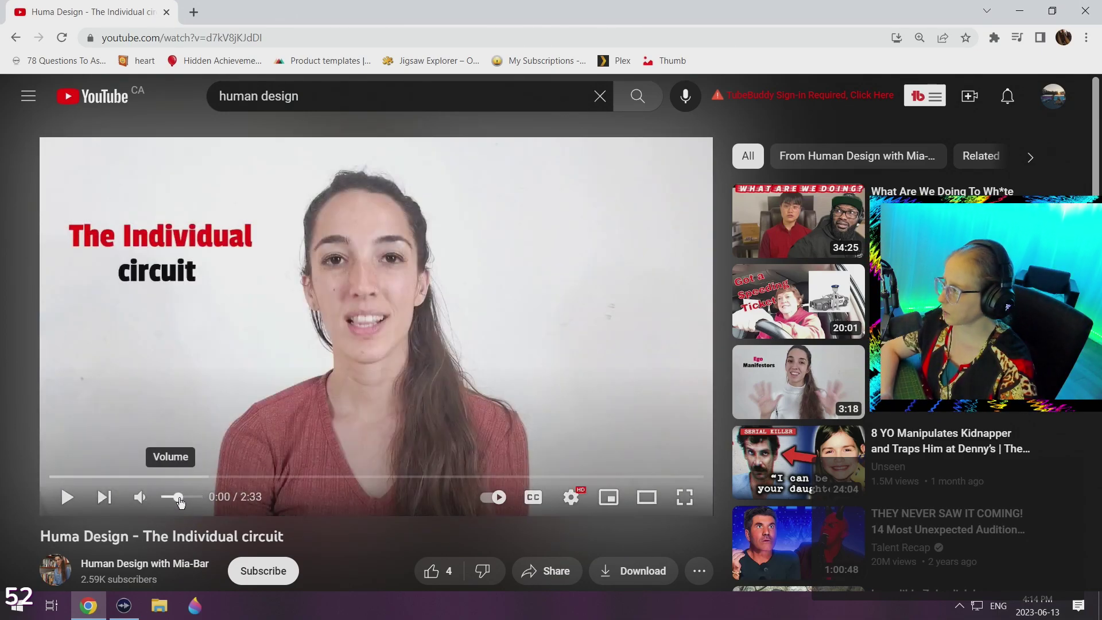
# Step: Play the video with a pause at 0:06, then resume and stop at 0:16
pyautogui.click(72, 499)
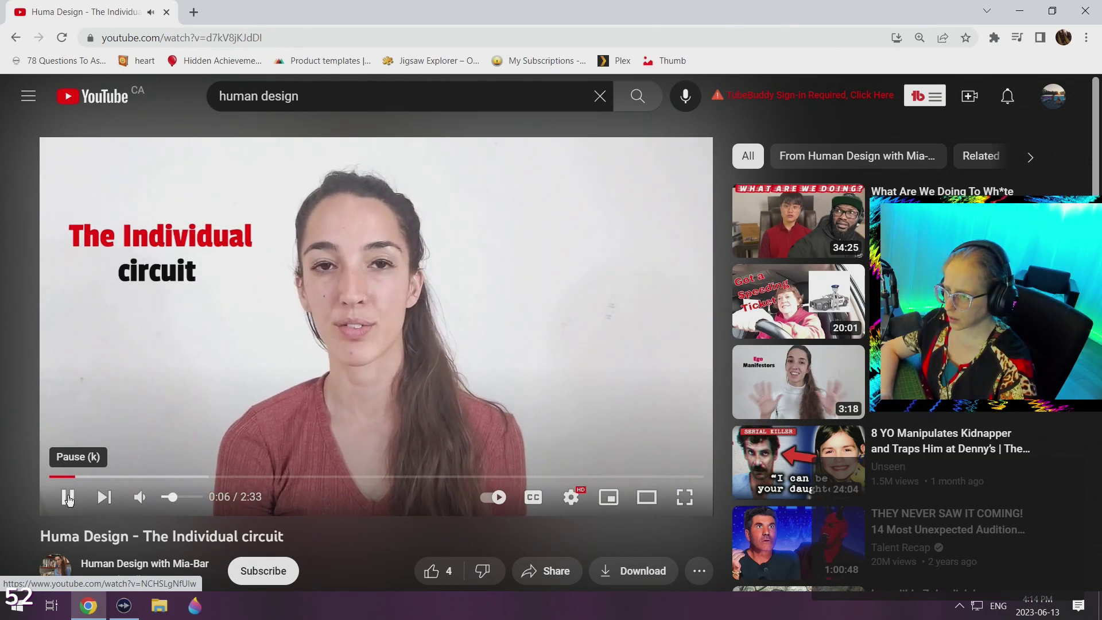
pyautogui.click(68, 499)
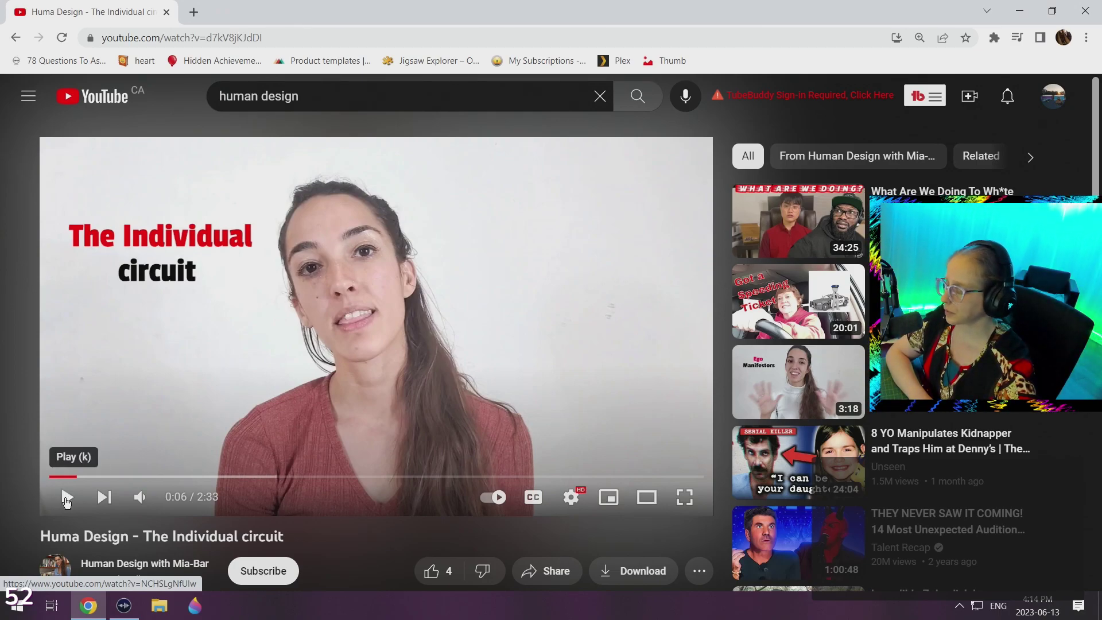
pyautogui.click(66, 500)
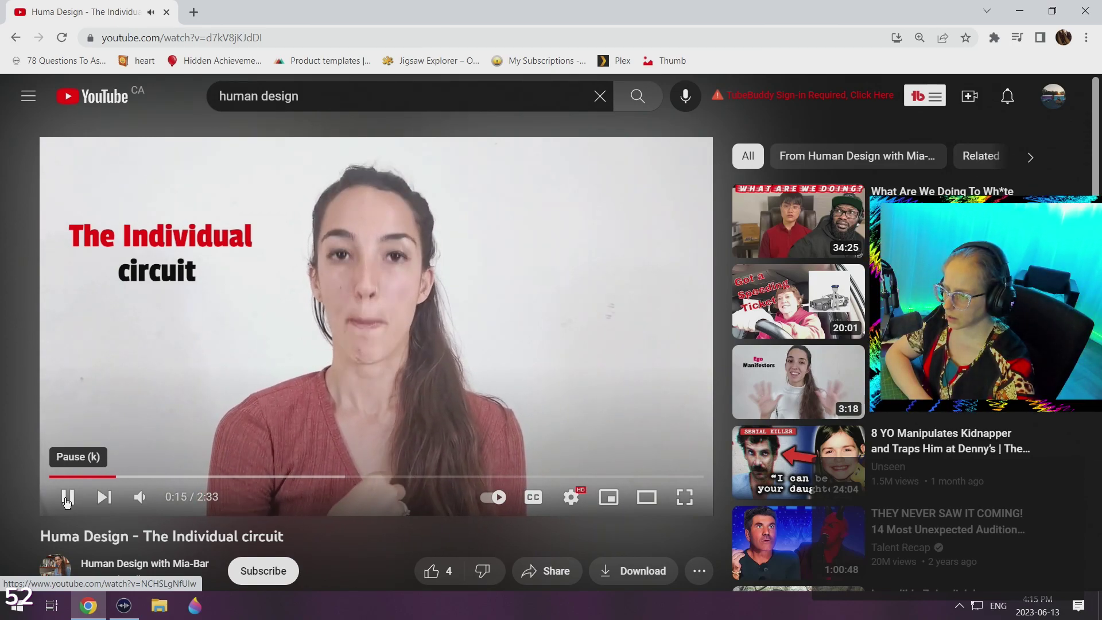
pyautogui.click(67, 498)
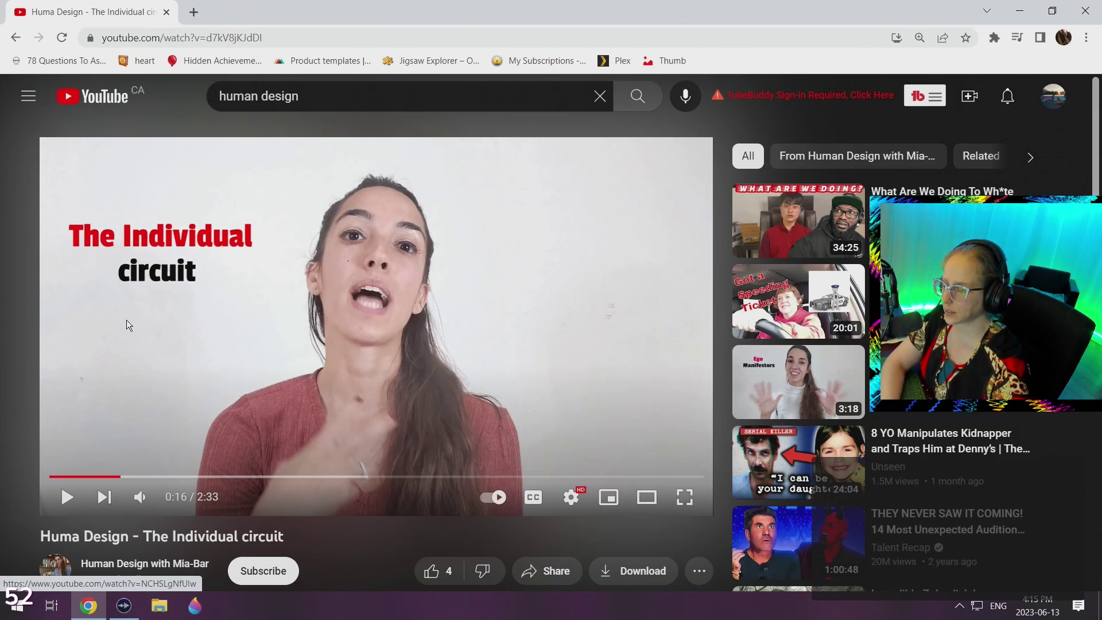
# Step: Resume briefly, pause again at 0:17, and highlight the video title text
pyautogui.click(92, 329)
pyautogui.click(92, 329)
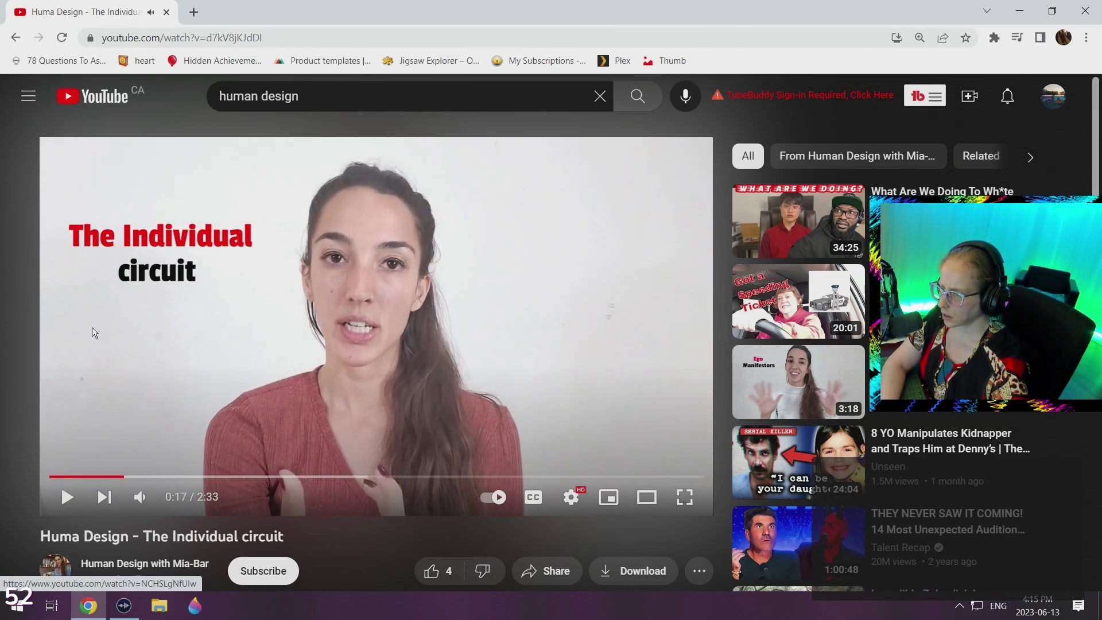
pyautogui.scroll(-2, 7, 388)
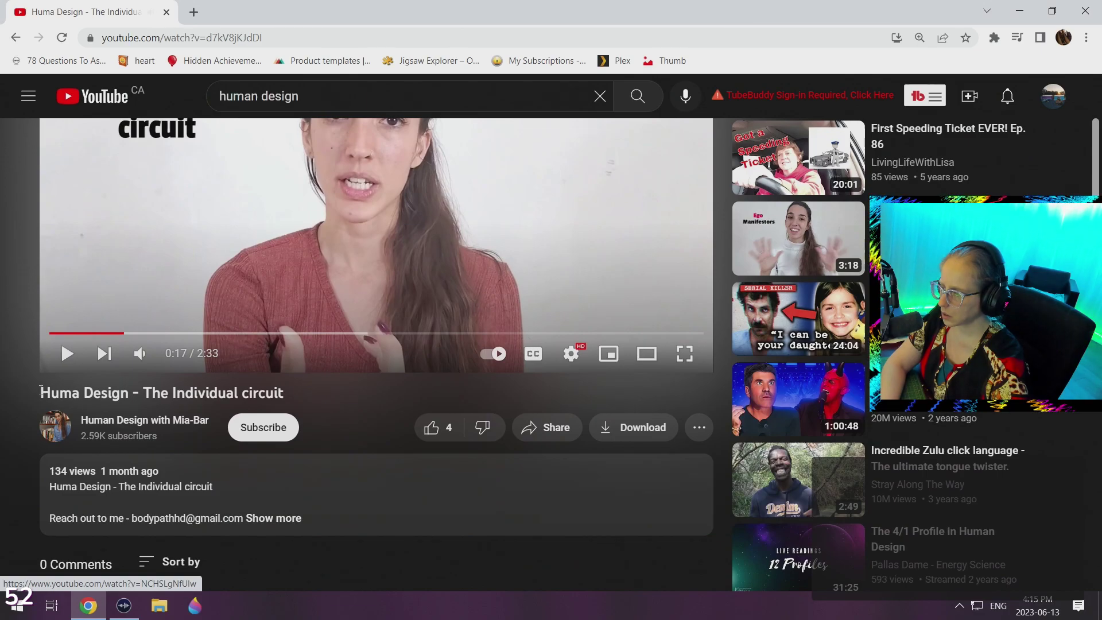
pyautogui.moveTo(41, 393)
pyautogui.mouseDown()
pyautogui.moveTo(134, 394)
pyautogui.moveTo(51, 393)
pyautogui.moveTo(34, 382)
pyautogui.mouseUp()
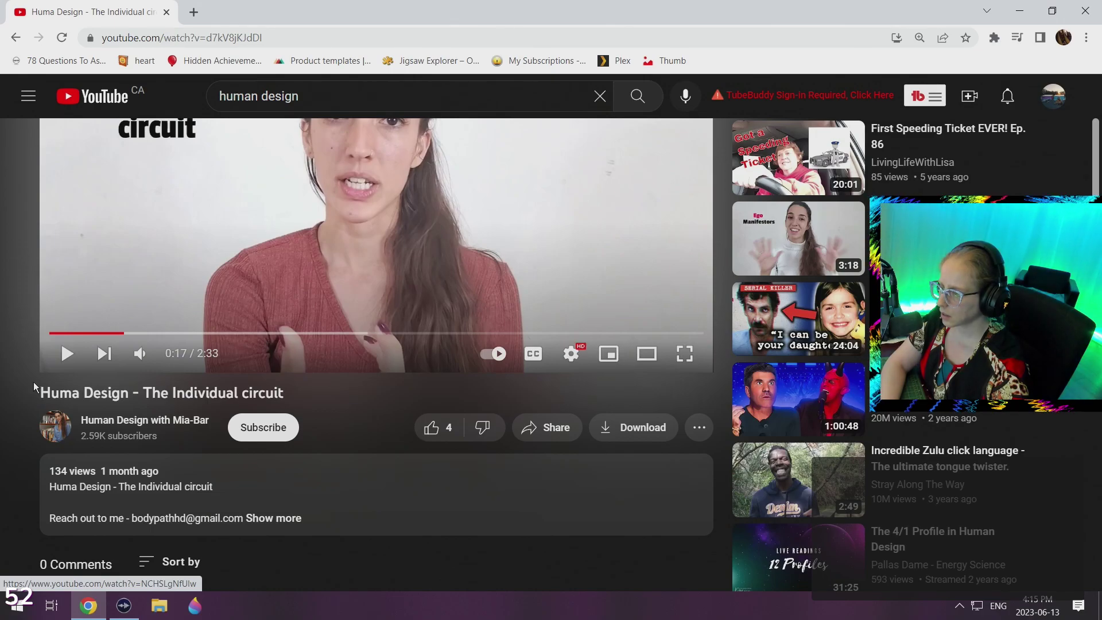
pyautogui.scroll(2, 13, 371)
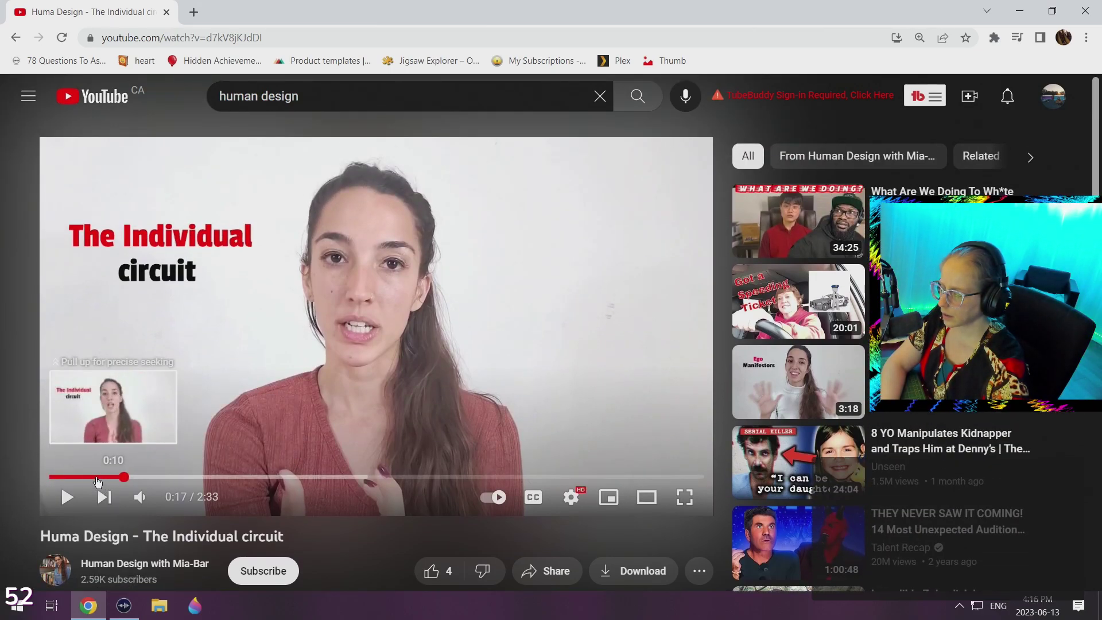
# Step: Jump back to 0:10, play from there, and pause at 0:22
pyautogui.click(92, 478)
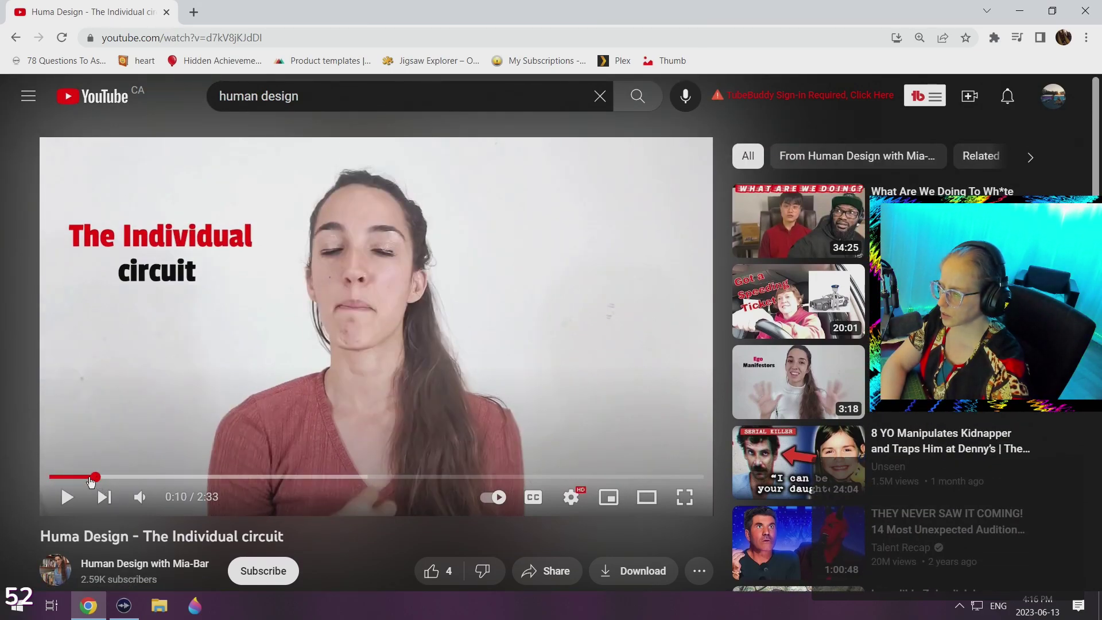
pyautogui.click(67, 498)
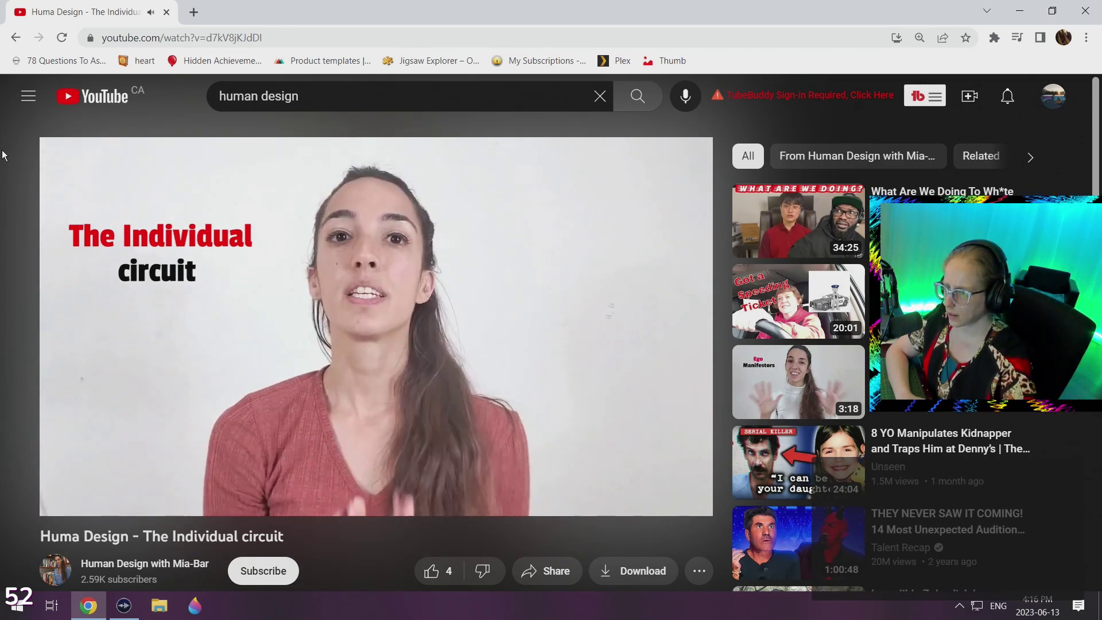
pyautogui.click(197, 298)
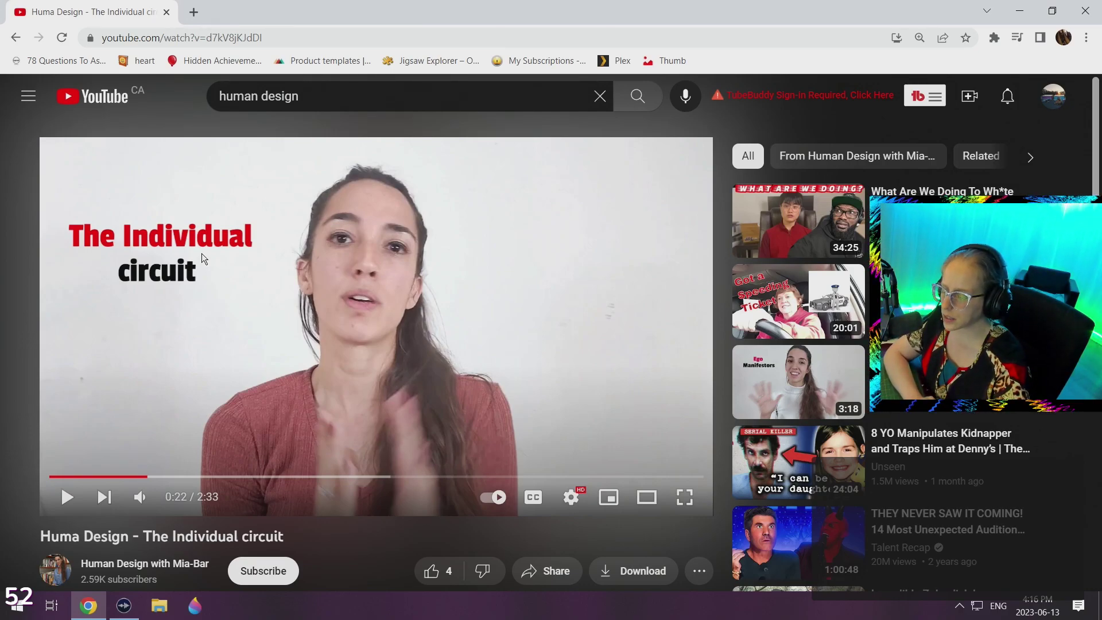
# Step: Resume from 0:22, pause briefly at 0:27, then resume playback
pyautogui.click(66, 497)
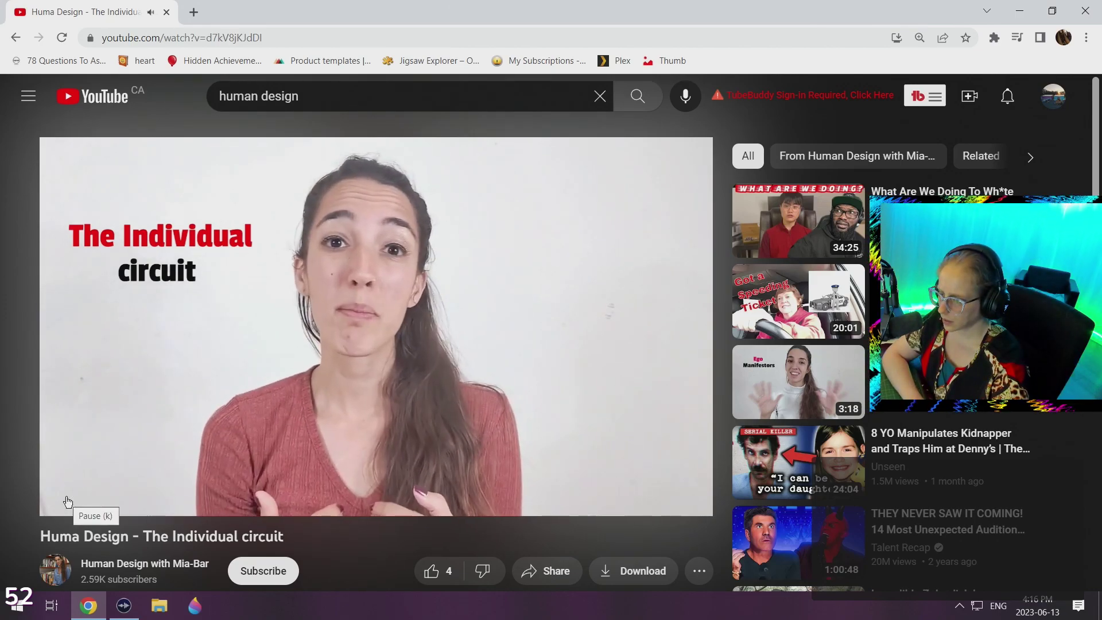
pyautogui.click(67, 502)
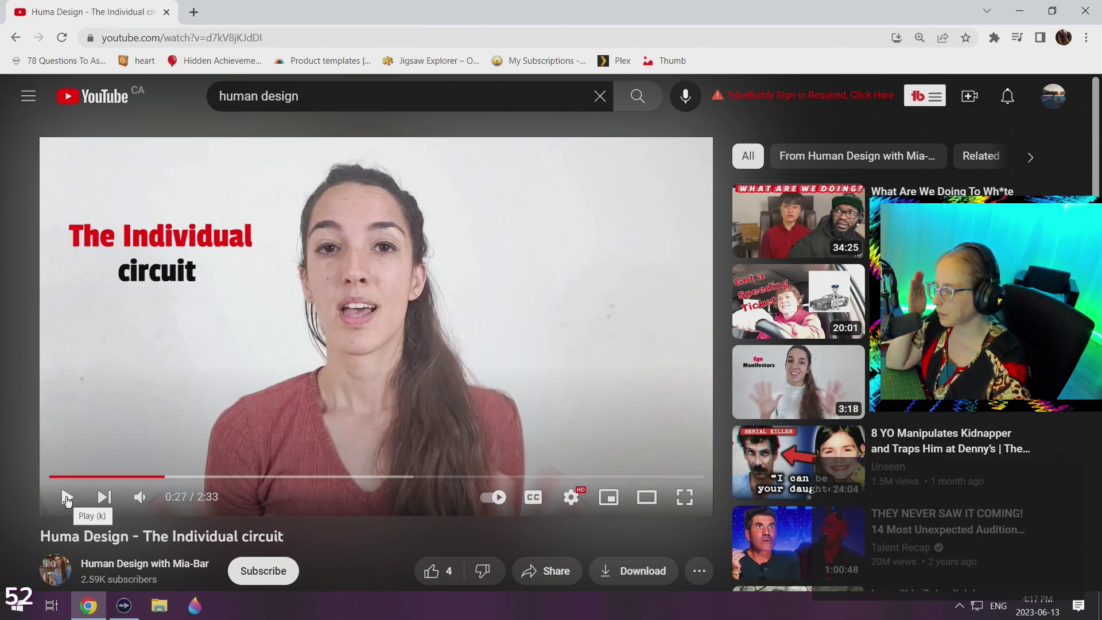
pyautogui.click(67, 500)
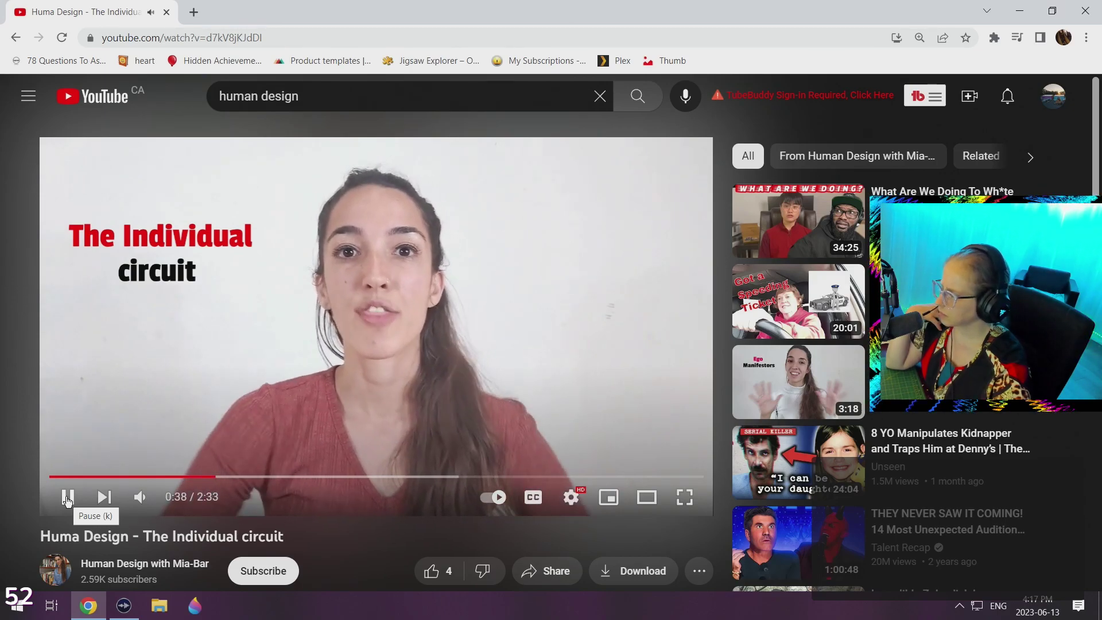
# Step: Pause at 0:40, resume, then resume again after stopping at 1:01
pyautogui.click(68, 501)
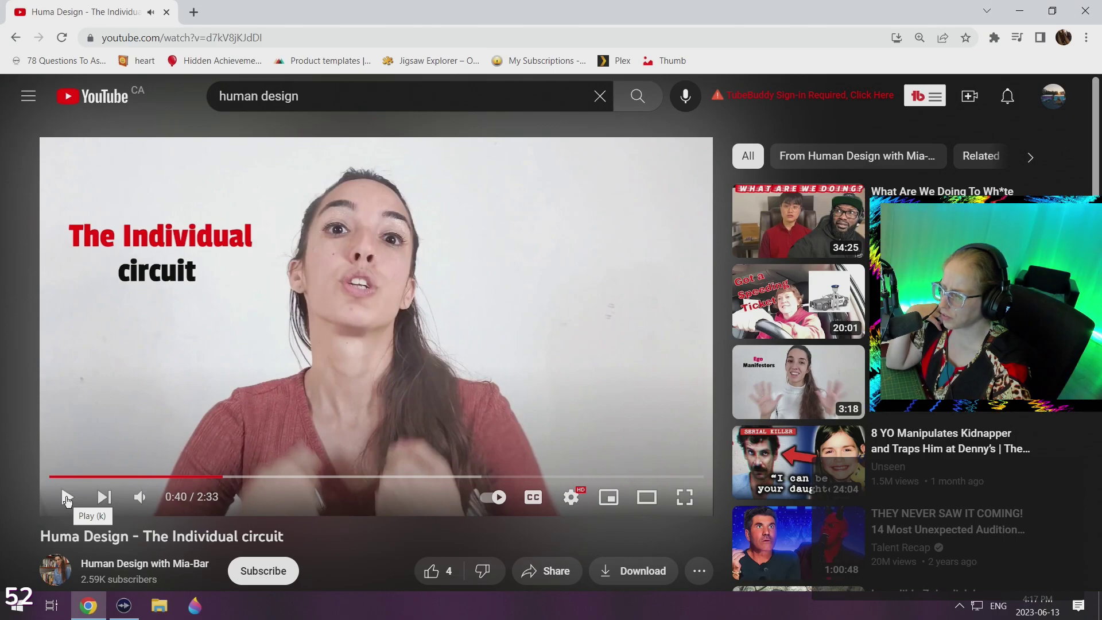
pyautogui.click(67, 501)
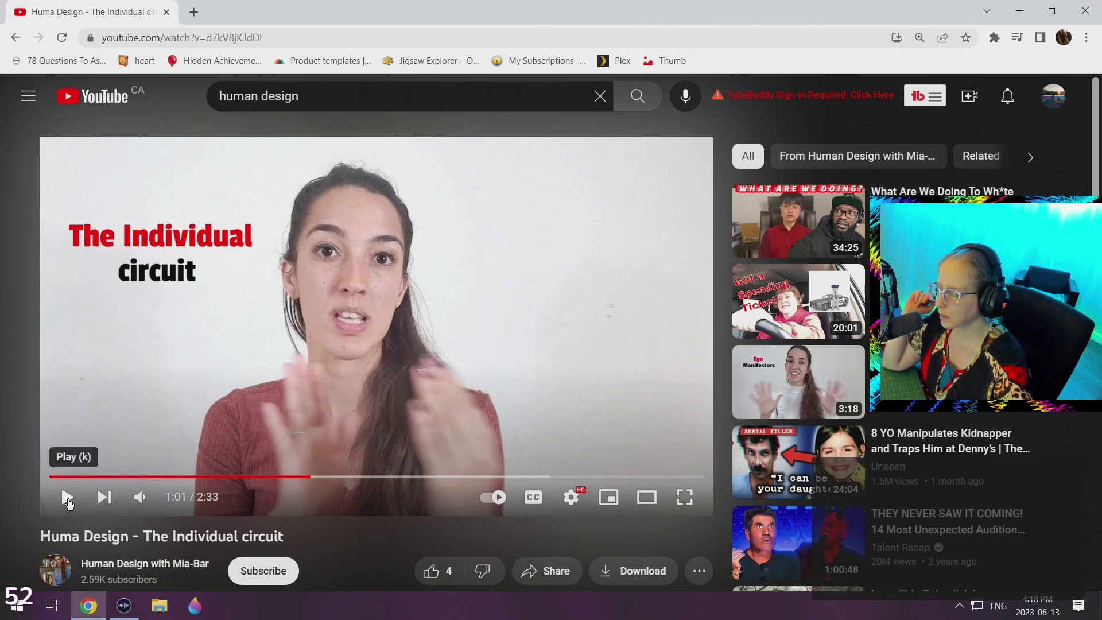
pyautogui.click(67, 501)
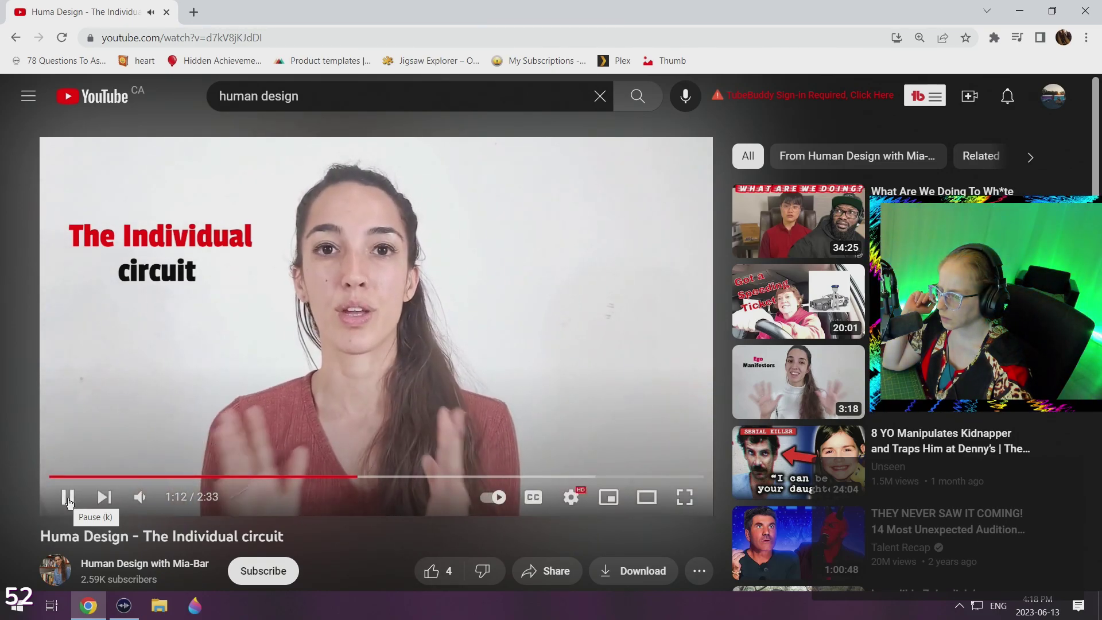
# Step: Pause briefly at 1:12, then resume playback
pyautogui.click(68, 499)
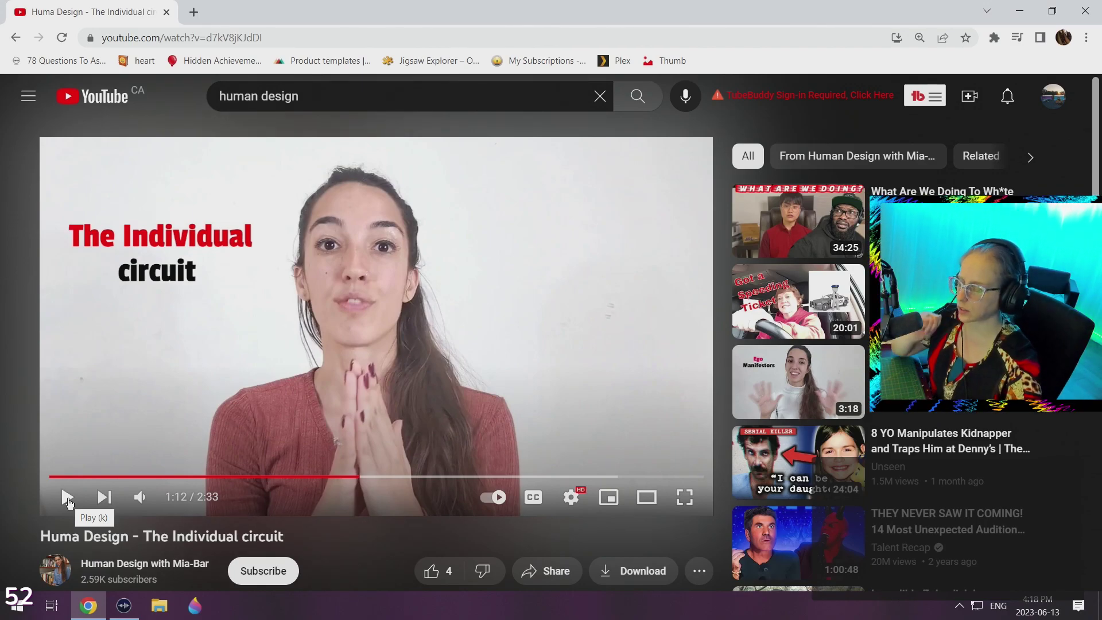
pyautogui.click(69, 499)
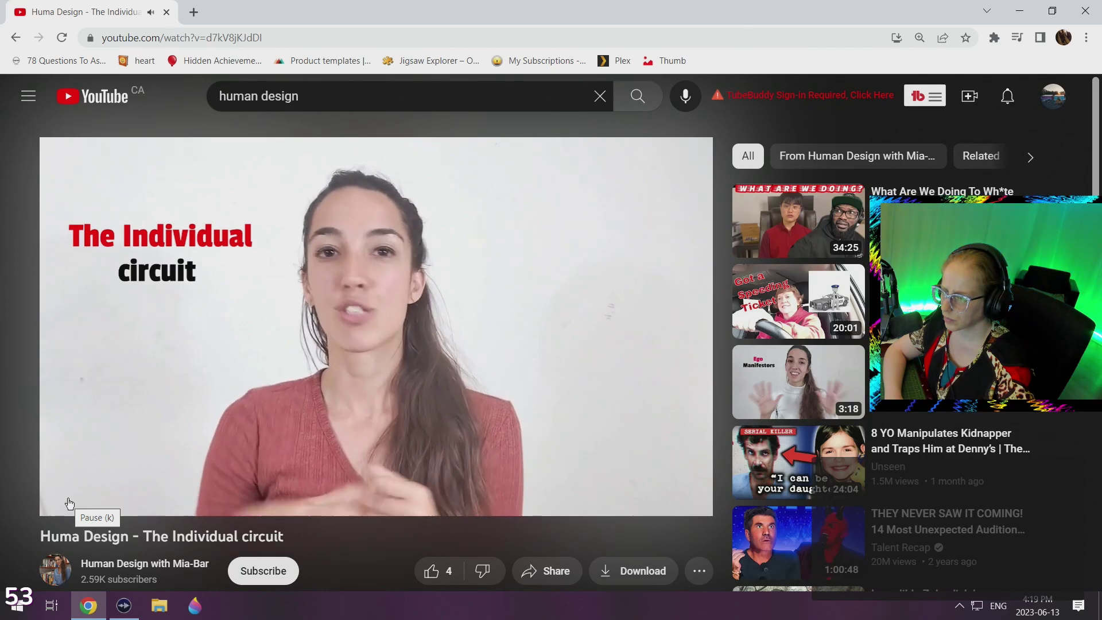
# Step: Pause the video, then resume from 1:57 and let it run to 2:22
pyautogui.click(177, 386)
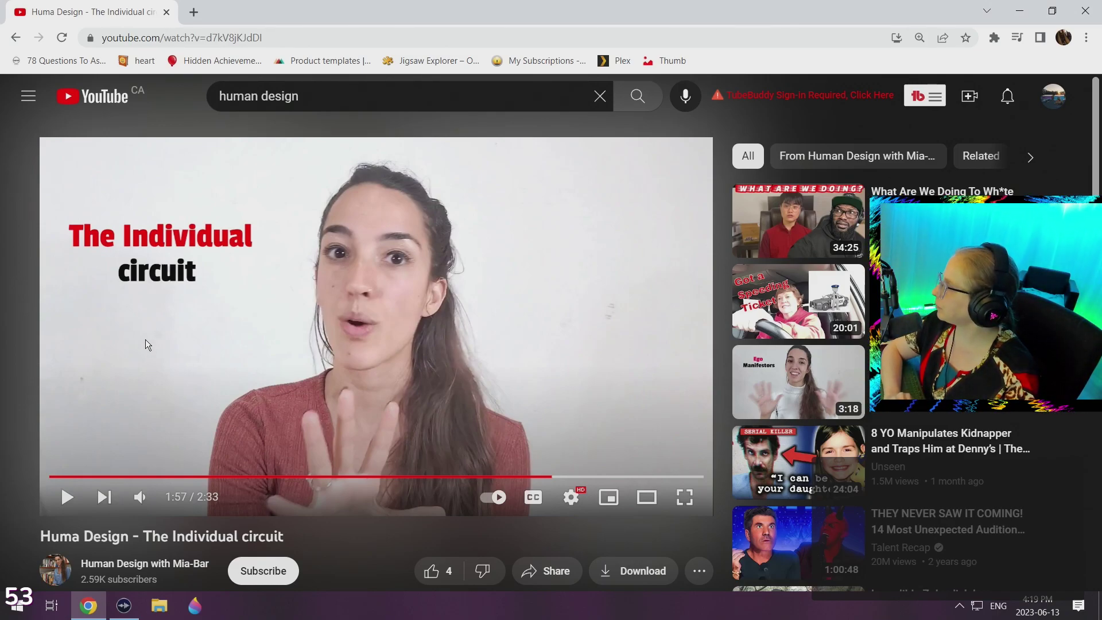
pyautogui.click(174, 372)
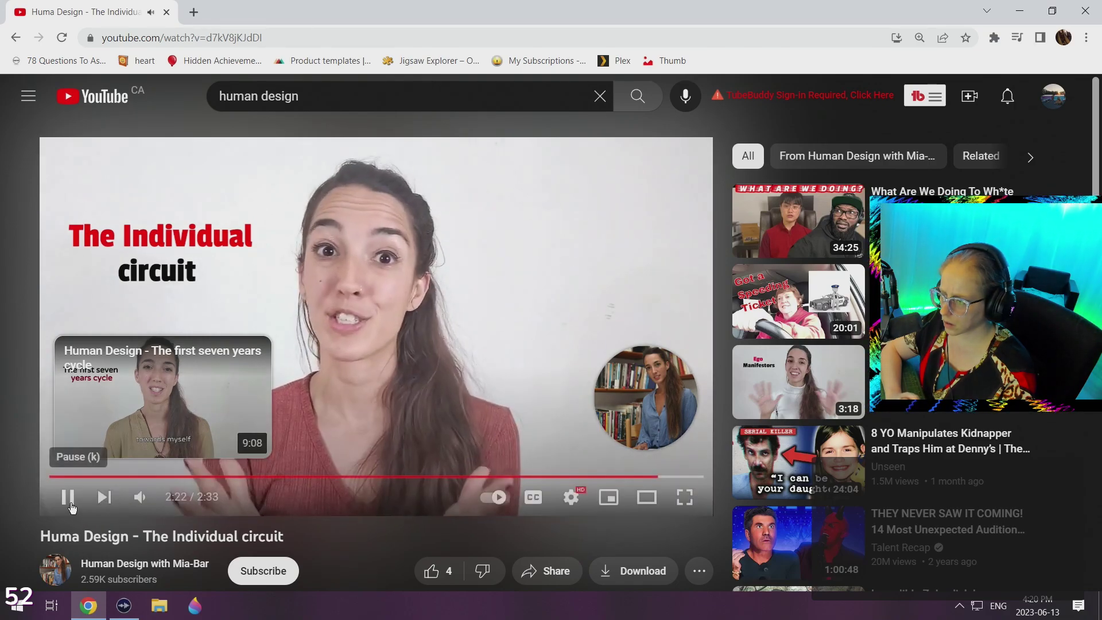
# Step: Pause the video at 2:24 of 2:33 as the end-screen suggestions show
pyautogui.click(72, 502)
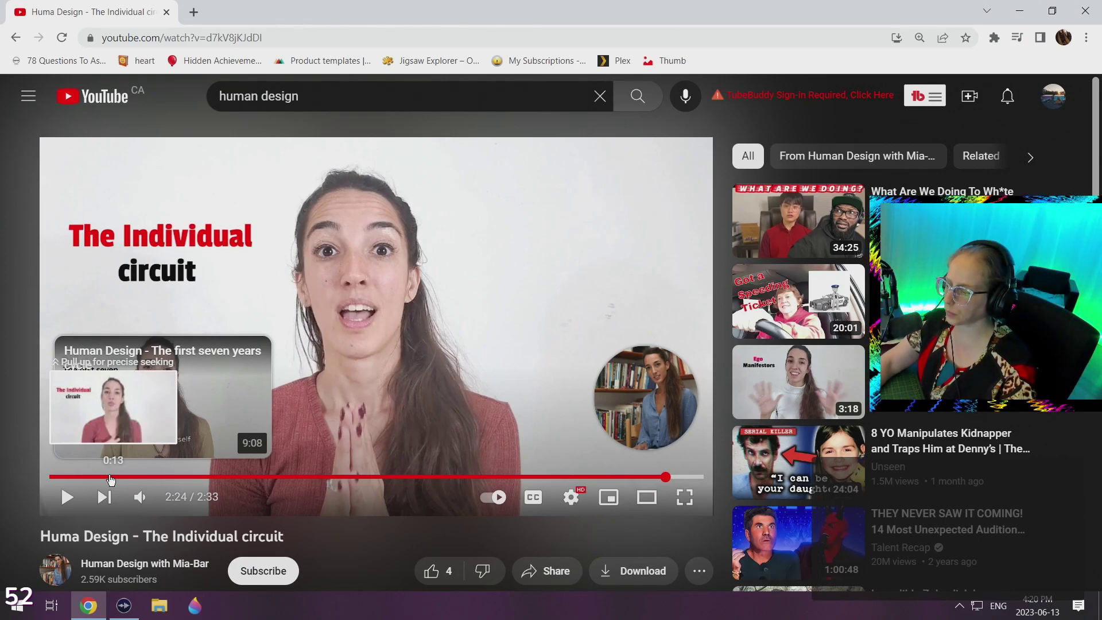
pyautogui.scroll(-2, 13, 411)
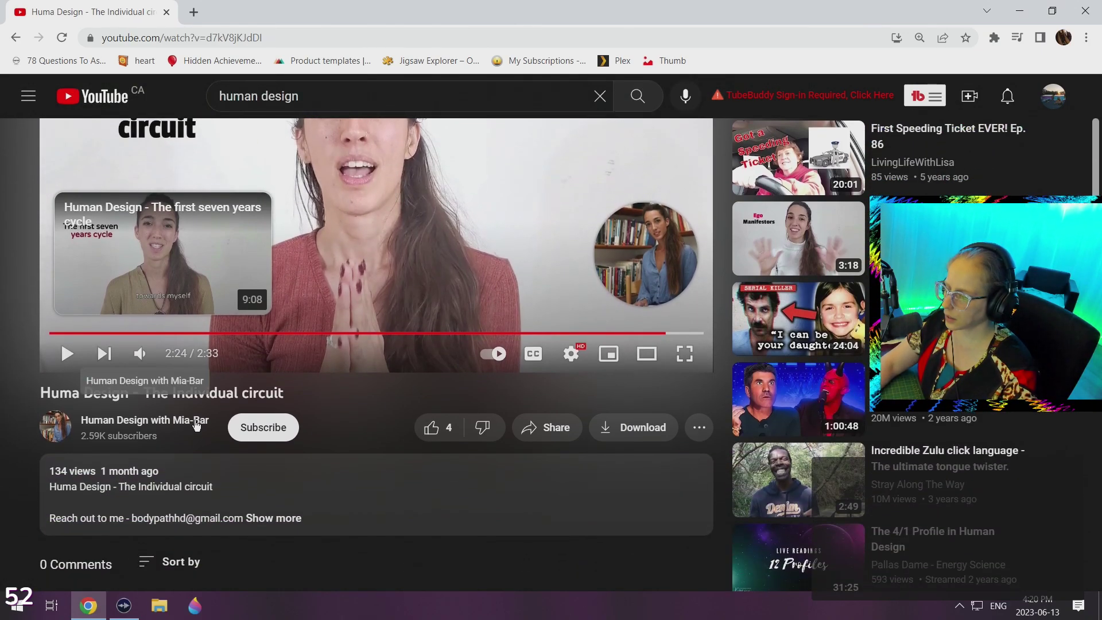
pyautogui.moveTo(217, 415); pyautogui.dragTo(74, 415)
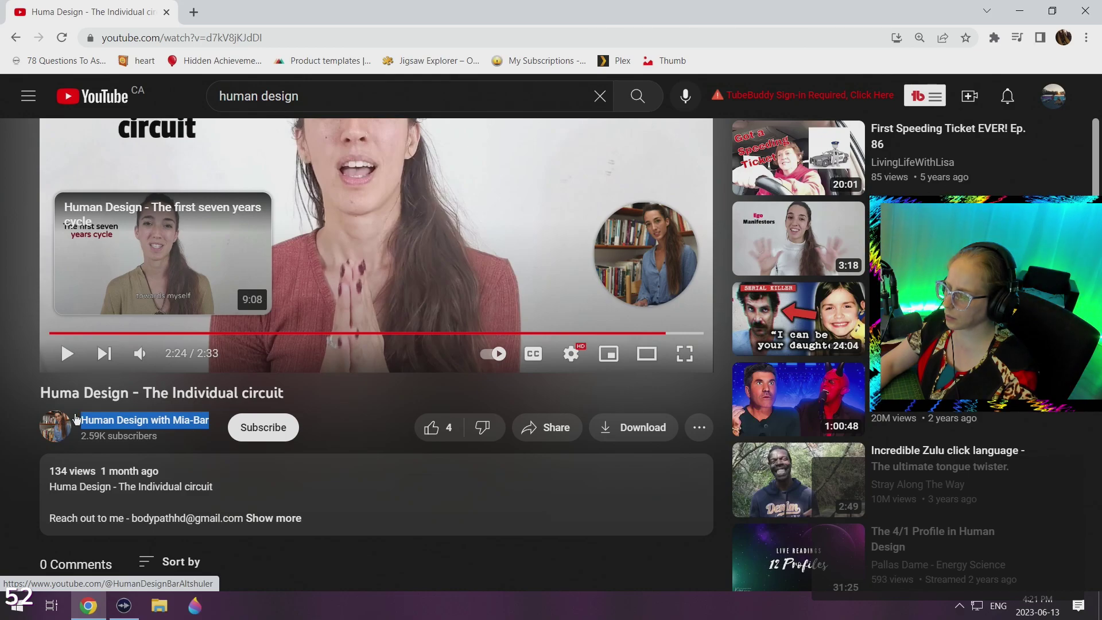
pyautogui.click(138, 419)
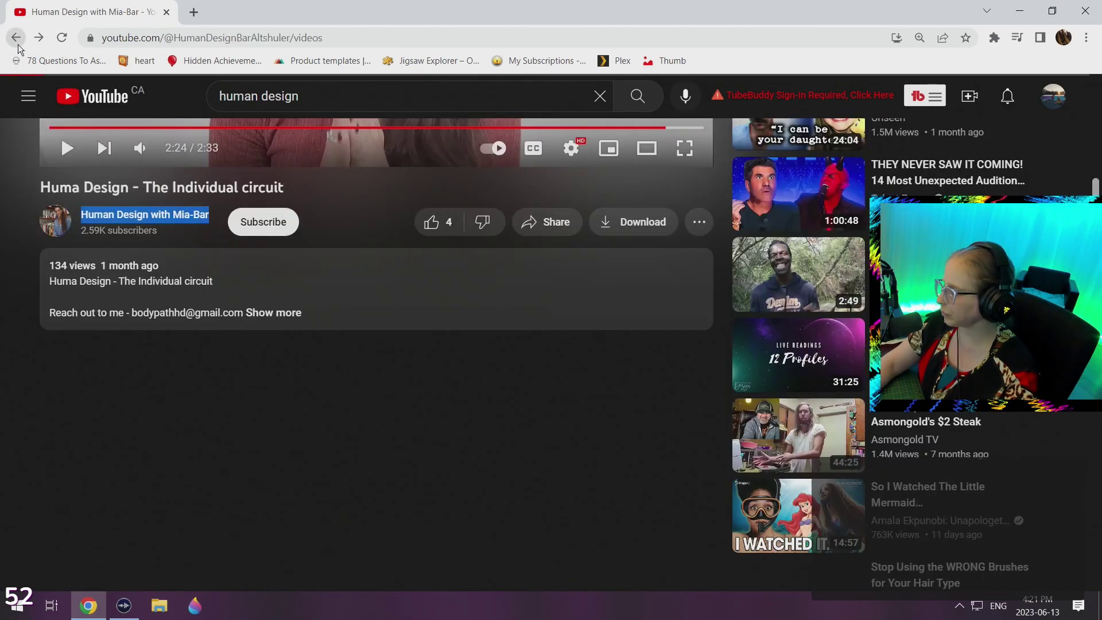
pyautogui.scroll(-3, 179, 381)
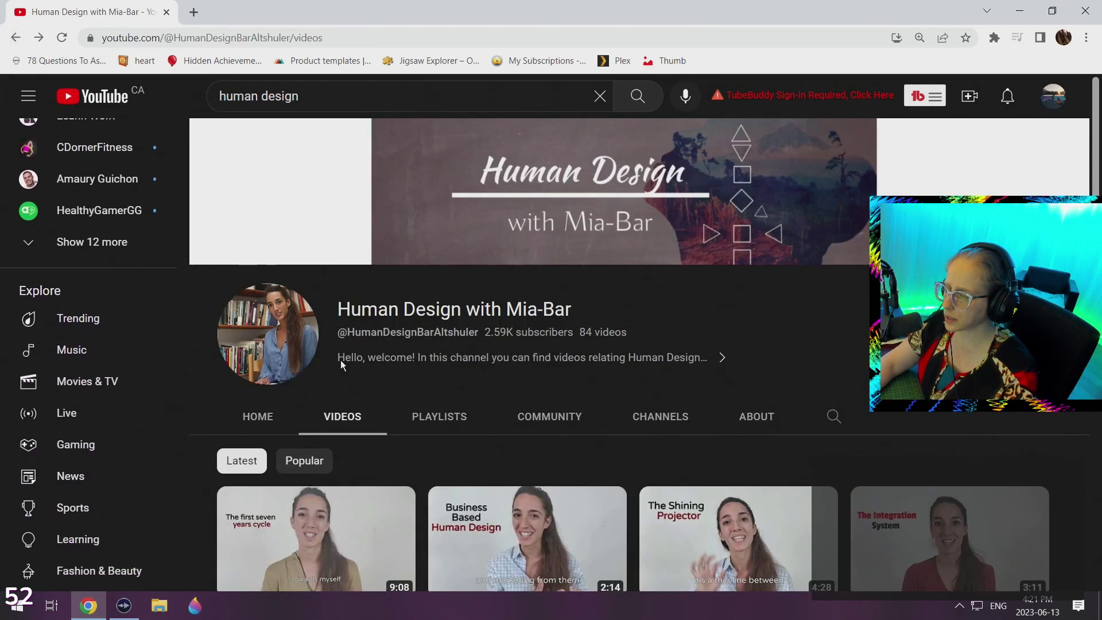
pyautogui.scroll(-3, 701, 352)
pyautogui.scroll(-2, 610, 273)
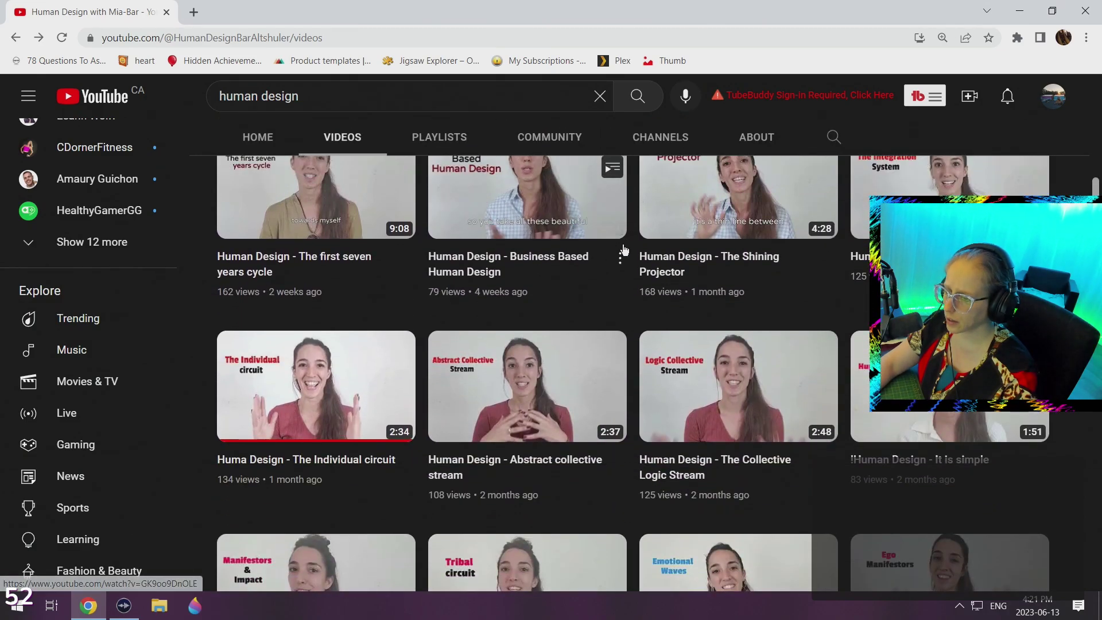
pyautogui.scroll(-1, 639, 231)
pyautogui.scroll(-2, 638, 225)
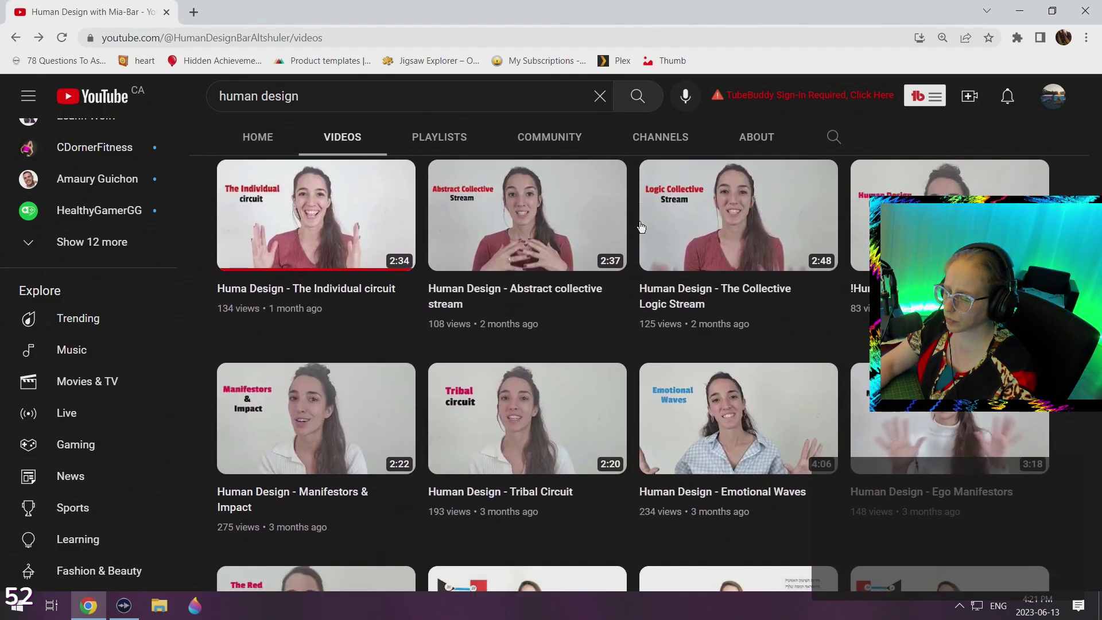
pyautogui.scroll(-1, 637, 219)
pyautogui.scroll(-3, 637, 214)
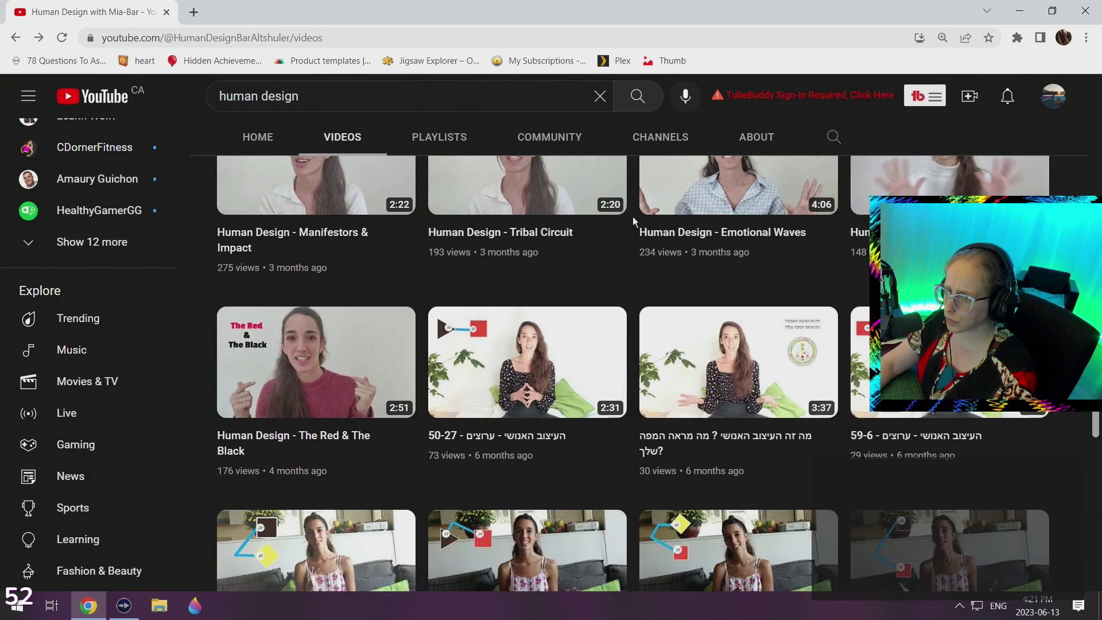
pyautogui.scroll(4, 634, 219)
pyautogui.scroll(2, 633, 216)
pyautogui.scroll(2, 633, 214)
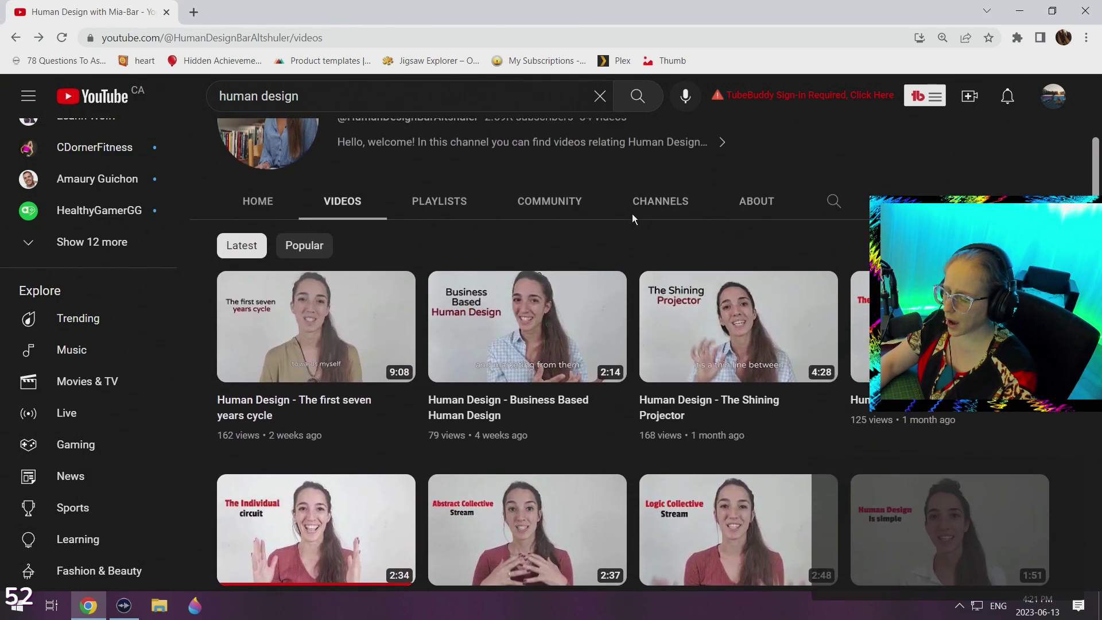